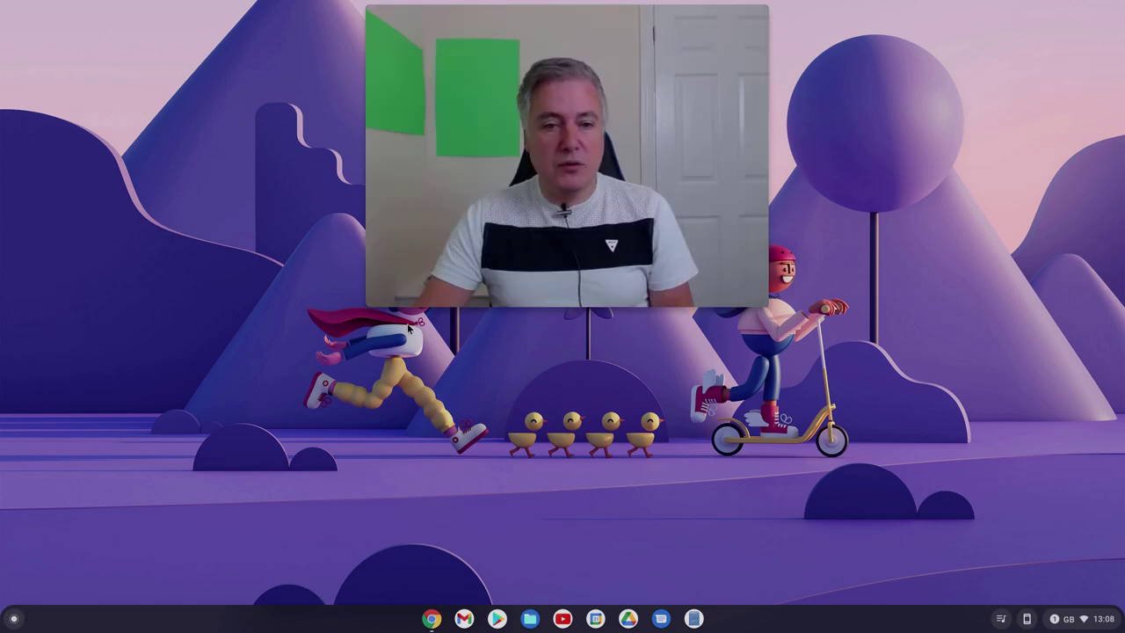
Open a new Google Chrome window from the shelf icon
{"action": "double_click", "coordinate": [688, 116]}
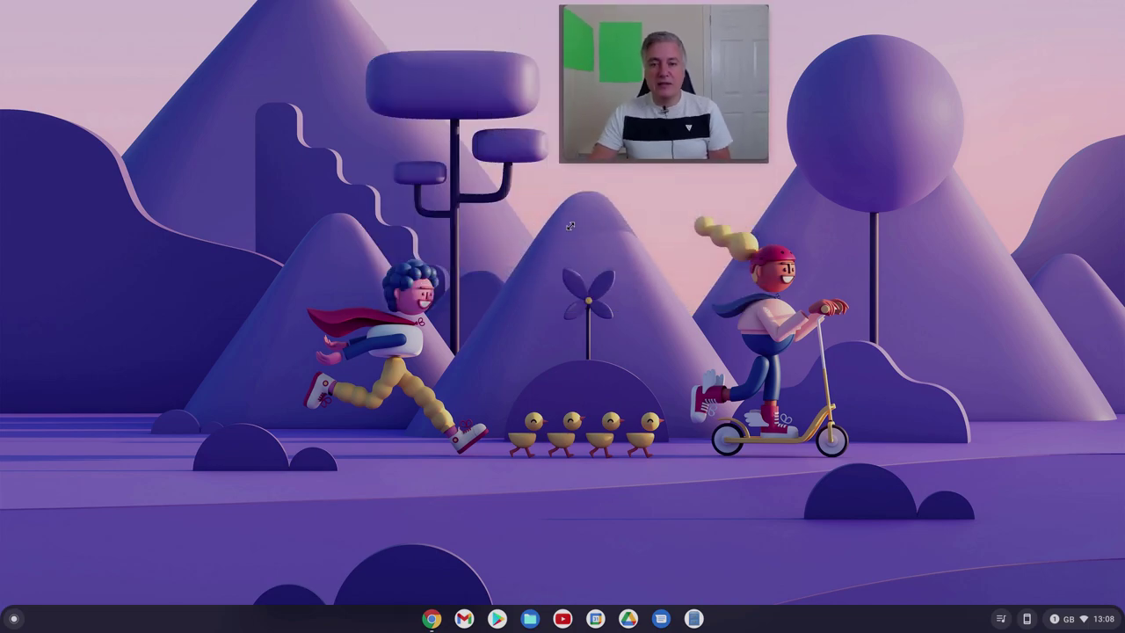
{"action": "right_click", "coordinate": [431, 620]}
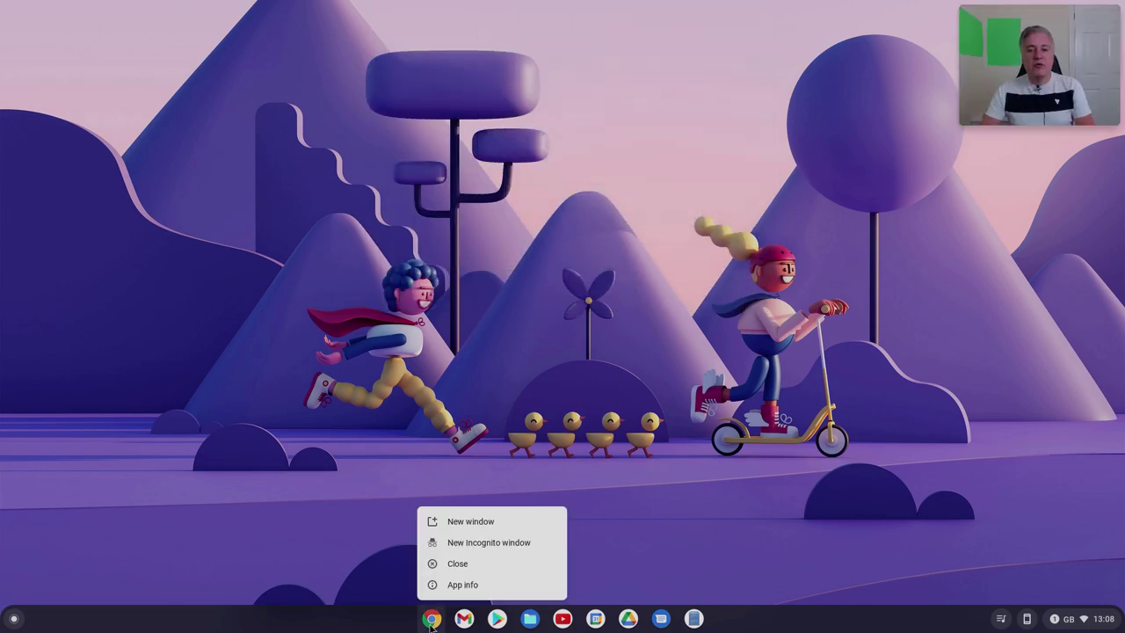
{"action": "left_click", "coordinate": [431, 620]}
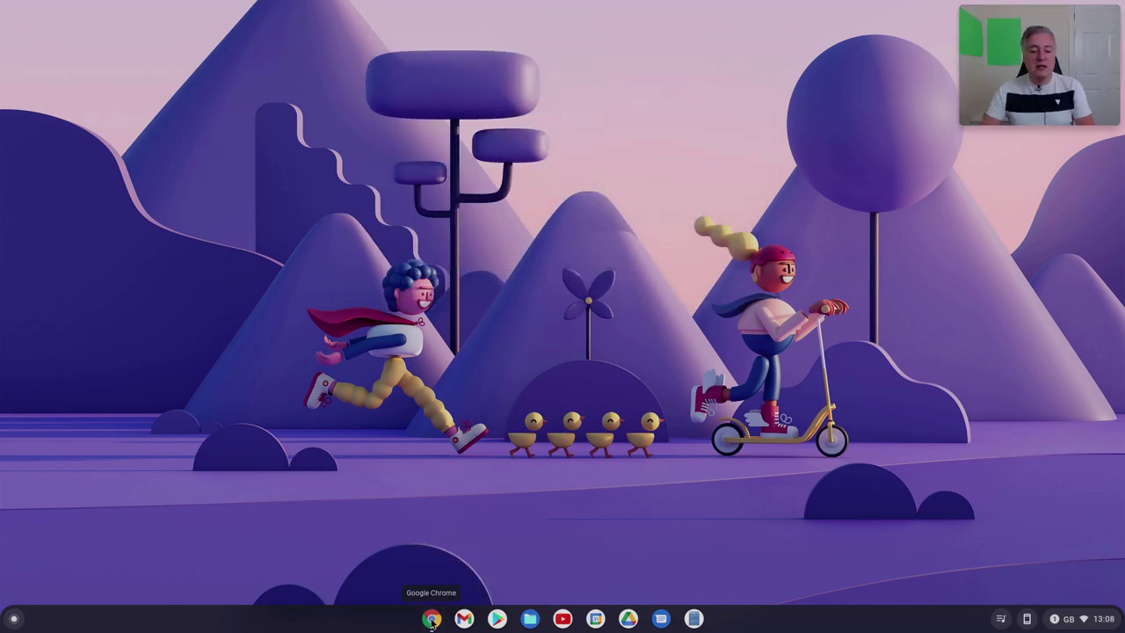
{"action": "right_click", "coordinate": [430, 621]}
{"action": "left_click", "coordinate": [508, 518]}
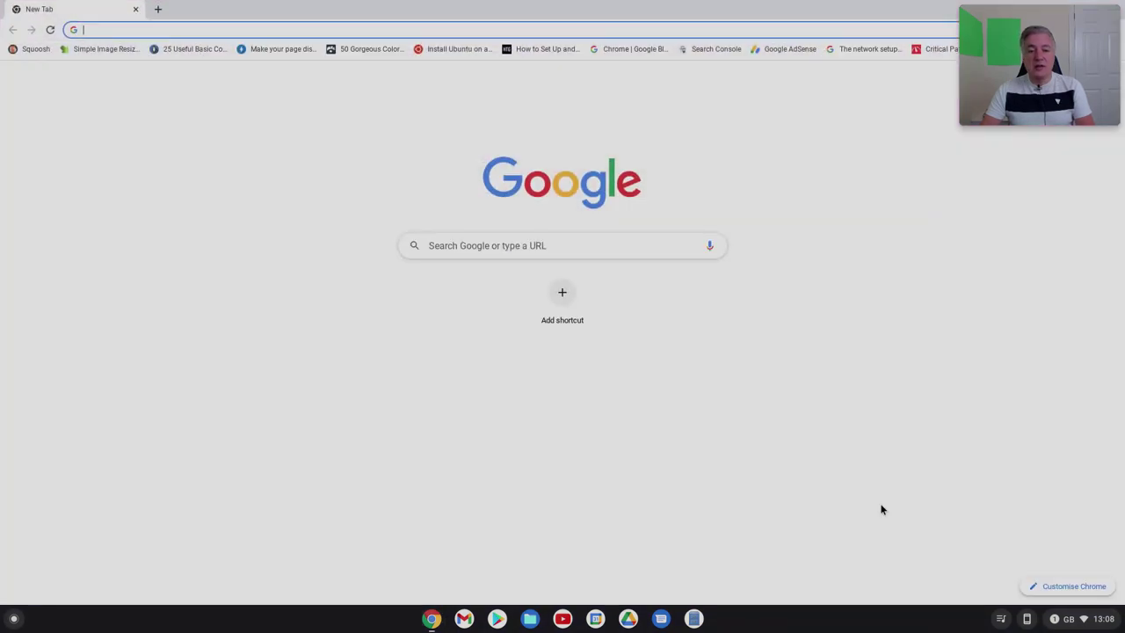
Search Google for steam and download the Linux installer steam_latest.deb from the Steam site
{"action": "left_click", "coordinate": [524, 246]}
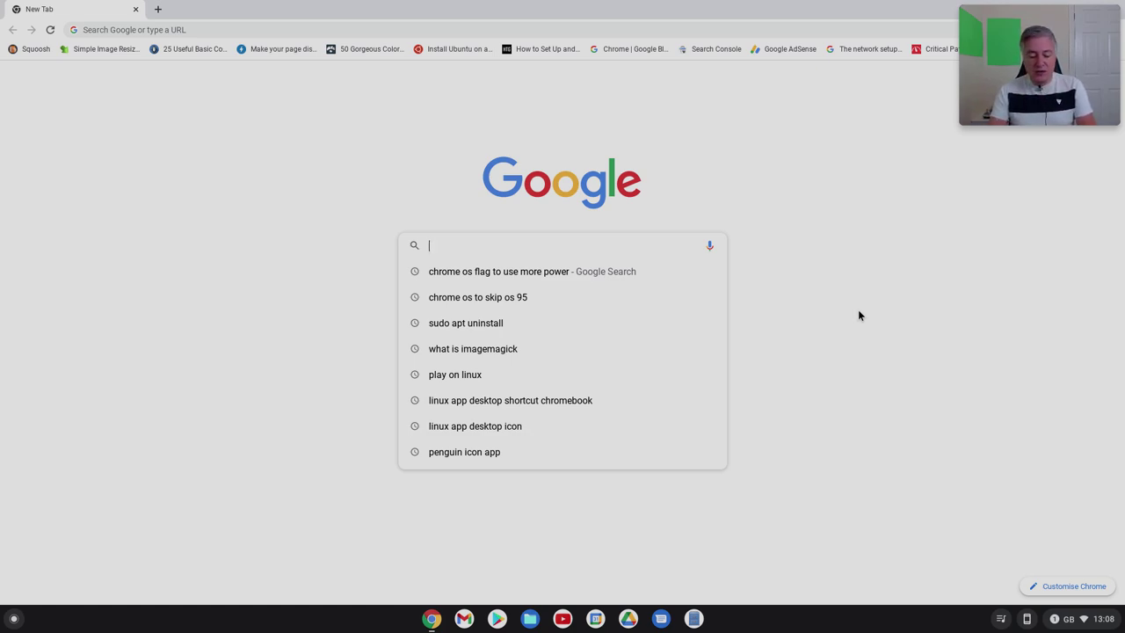
{"action": "type", "text": "steam"}
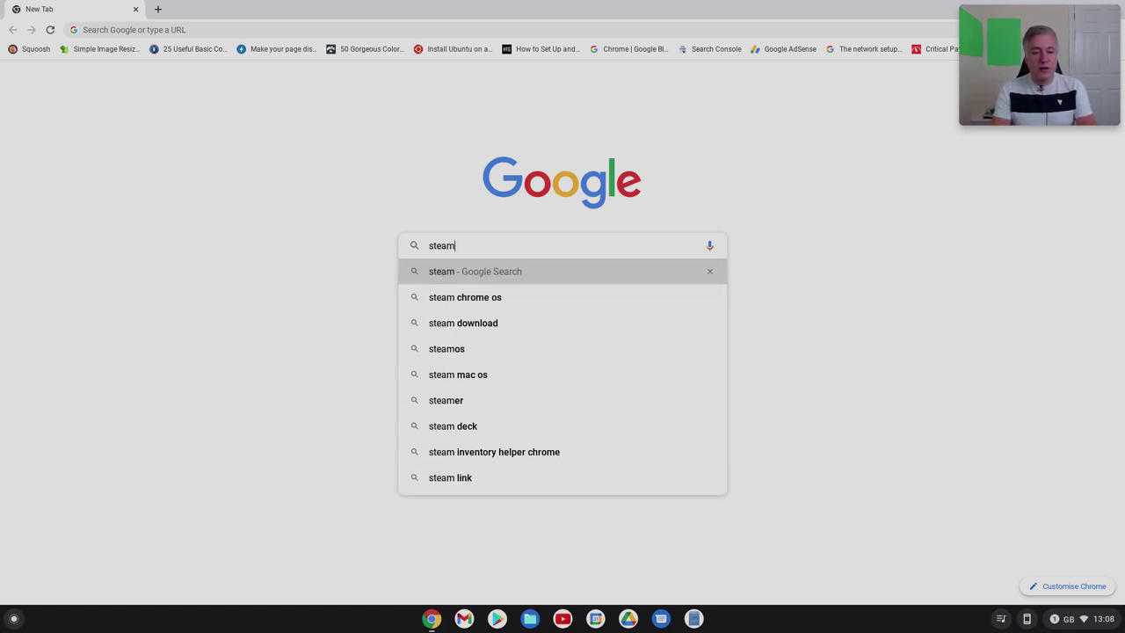
{"action": "key", "text": "Return"}
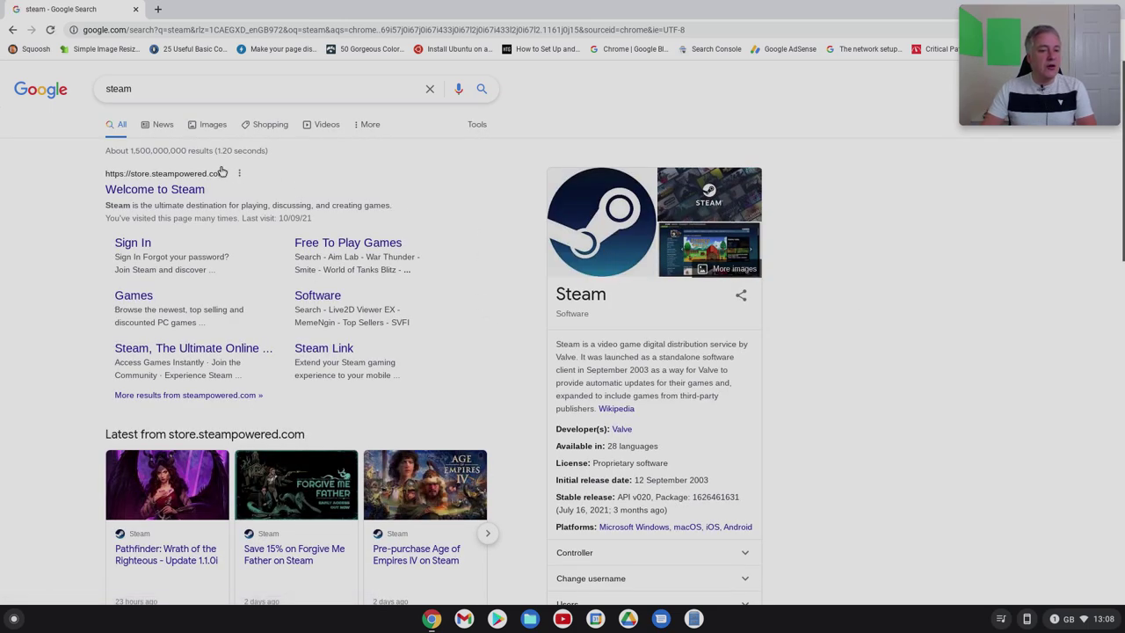
{"action": "left_click", "coordinate": [173, 191]}
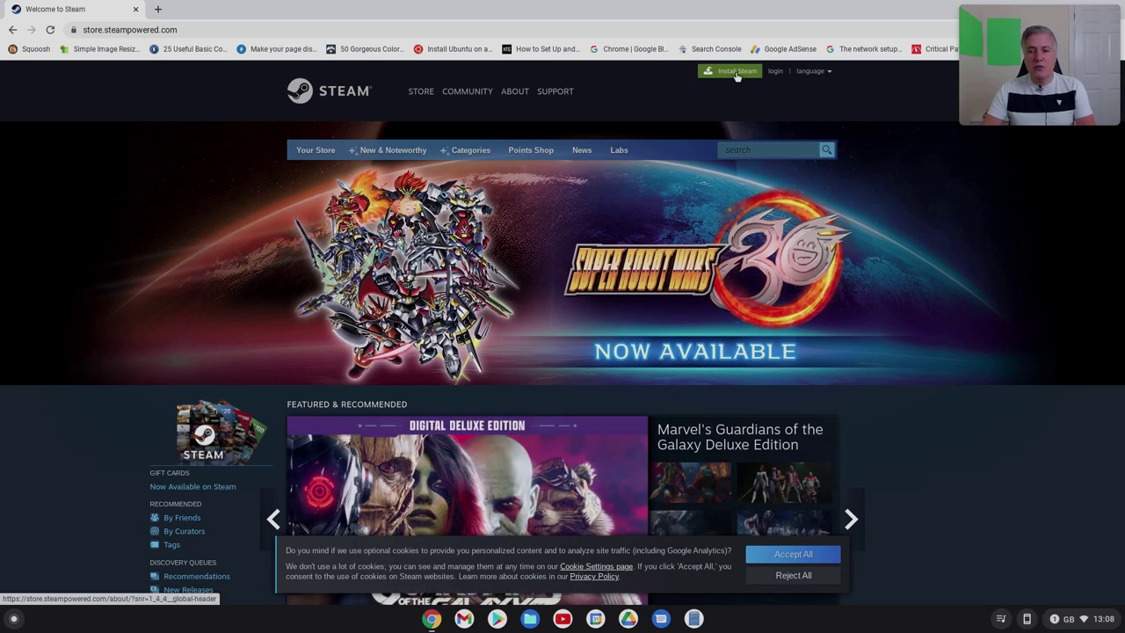
{"action": "left_click", "coordinate": [813, 284]}
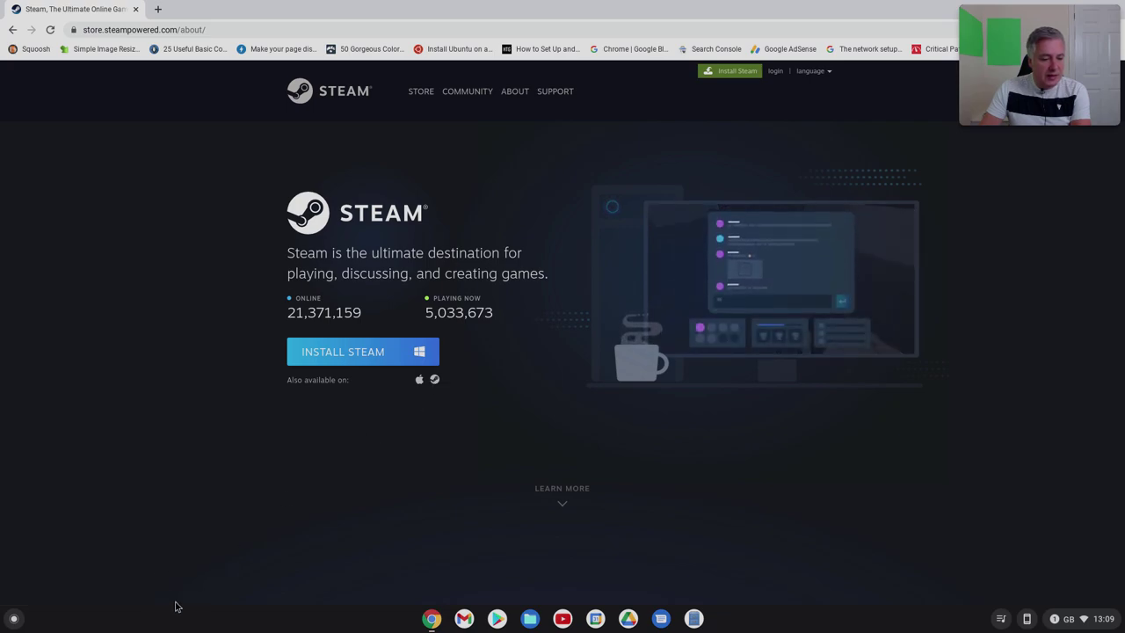
{"action": "left_click", "coordinate": [435, 380]}
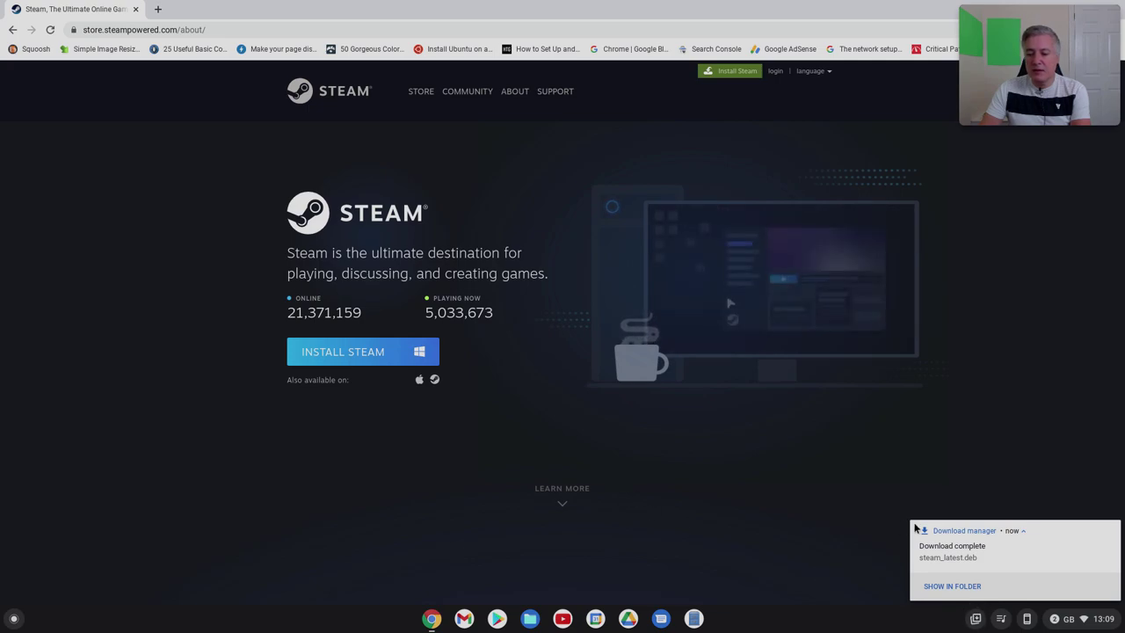
Copy the downloaded steam_latest.deb into the local Downloads folder
{"action": "left_click", "coordinate": [950, 586]}
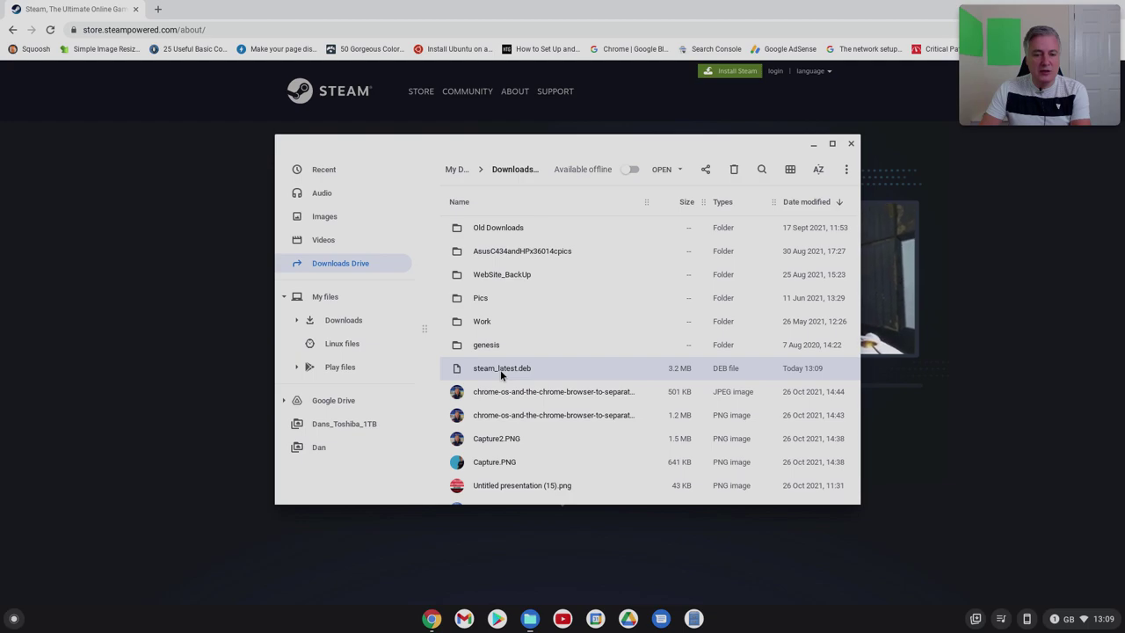
{"action": "left_click_drag", "start_coordinate": [500, 370], "coordinate": [346, 320]}
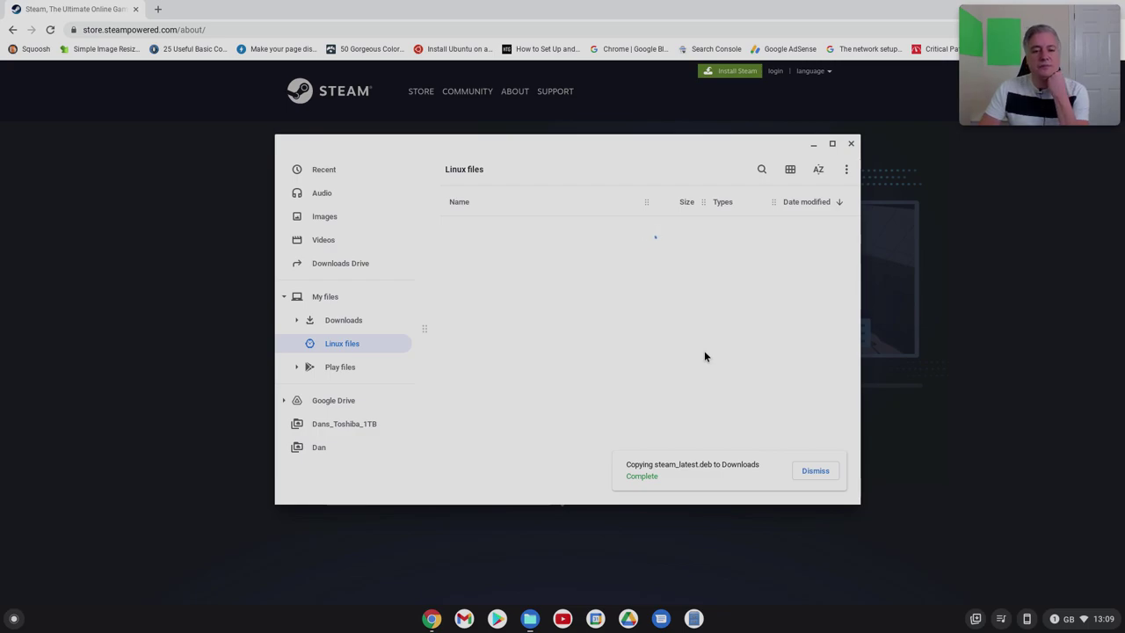
{"action": "left_click", "coordinate": [345, 321]}
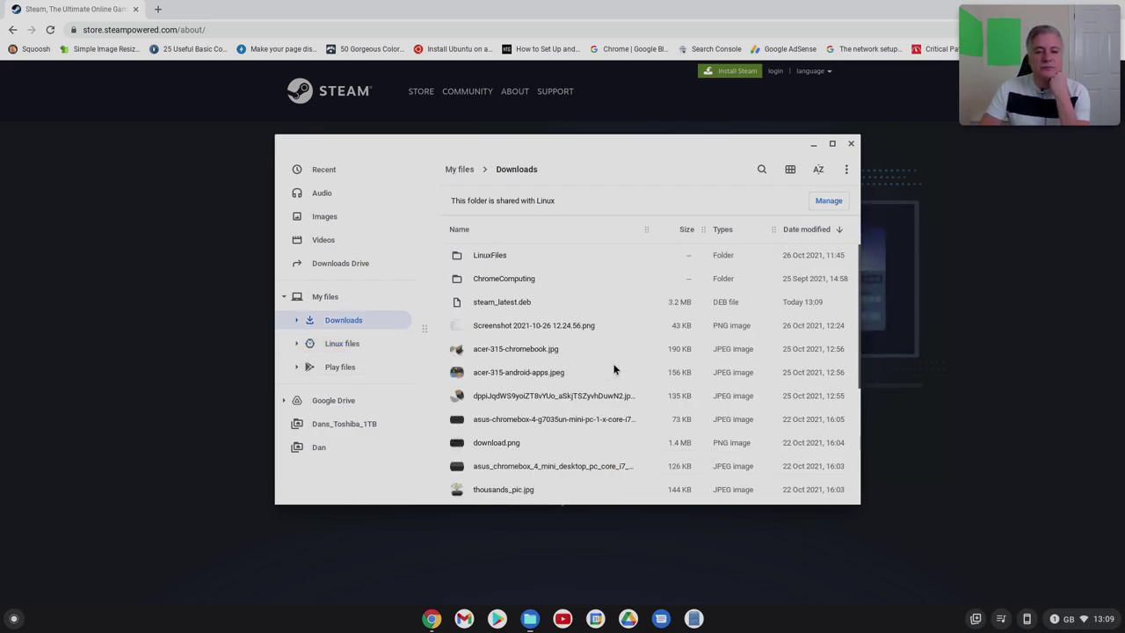
Install steam_latest.deb with Linux and acknowledge the installation-started notice
{"action": "right_click", "coordinate": [496, 303]}
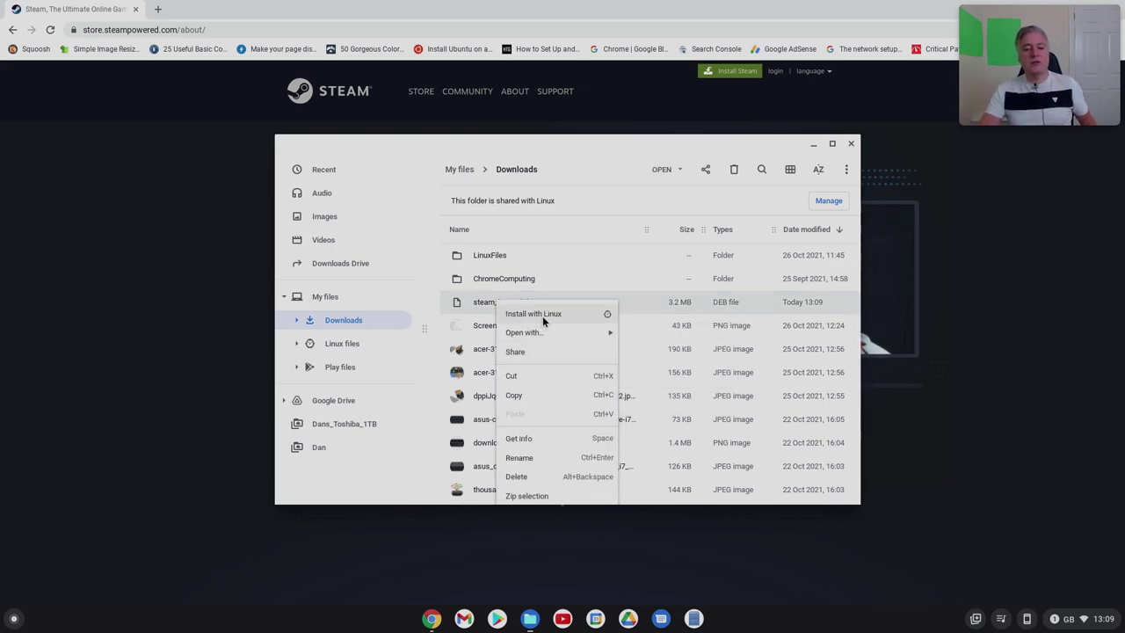
{"action": "left_click", "coordinate": [534, 314]}
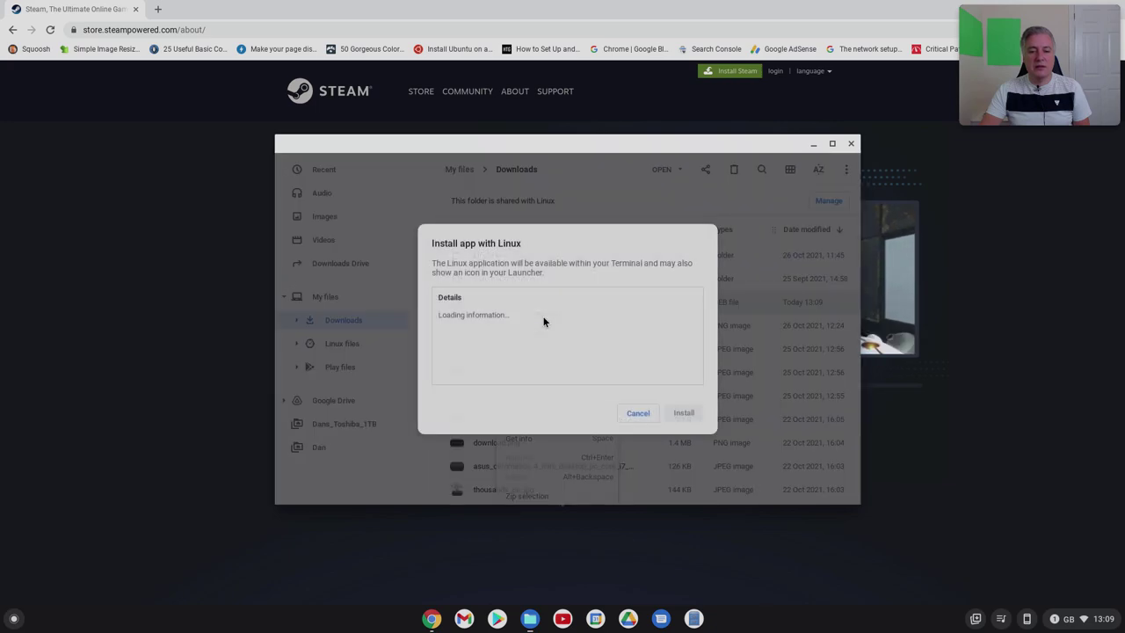
{"action": "left_click", "coordinate": [687, 413]}
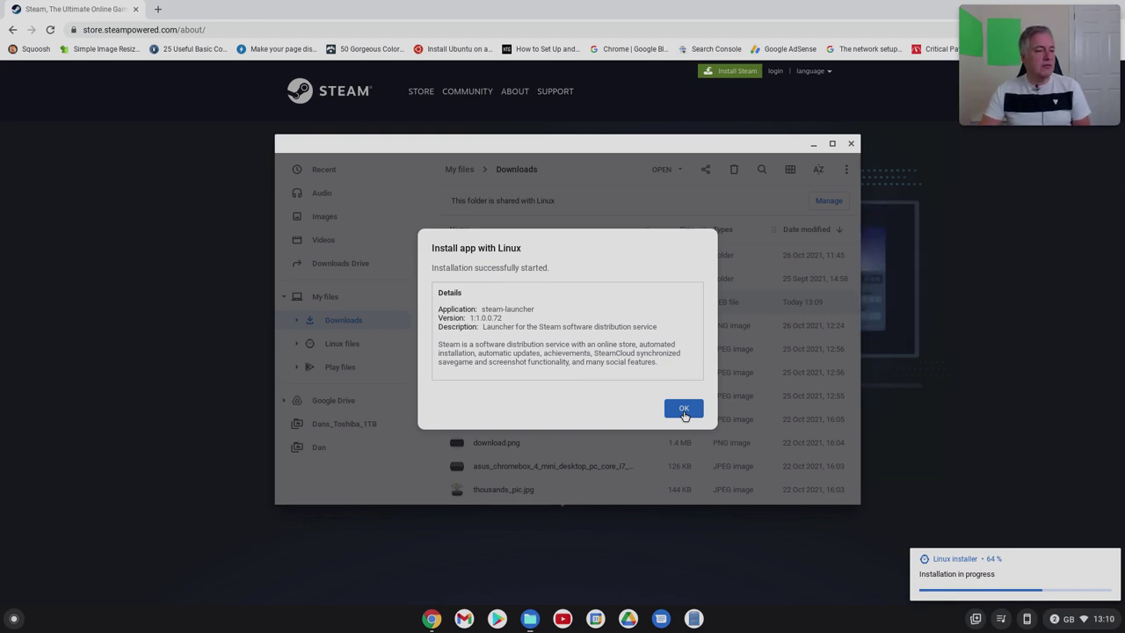
{"action": "left_click", "coordinate": [684, 410]}
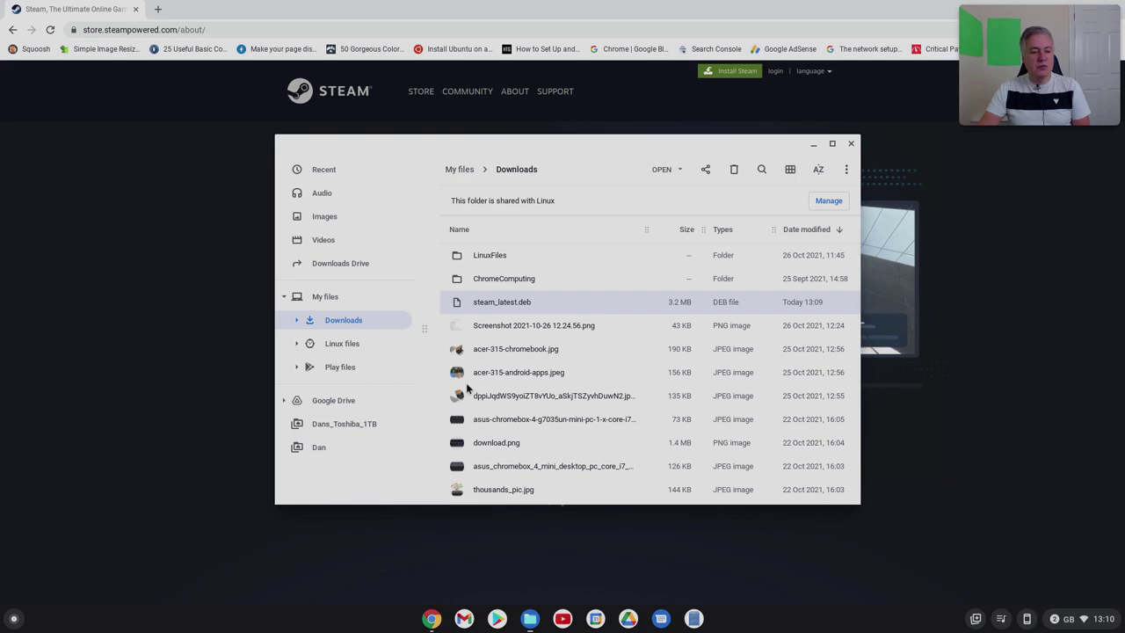
Find the Linux apps folder in the launcher's full app list
{"action": "left_click", "coordinate": [14, 619]}
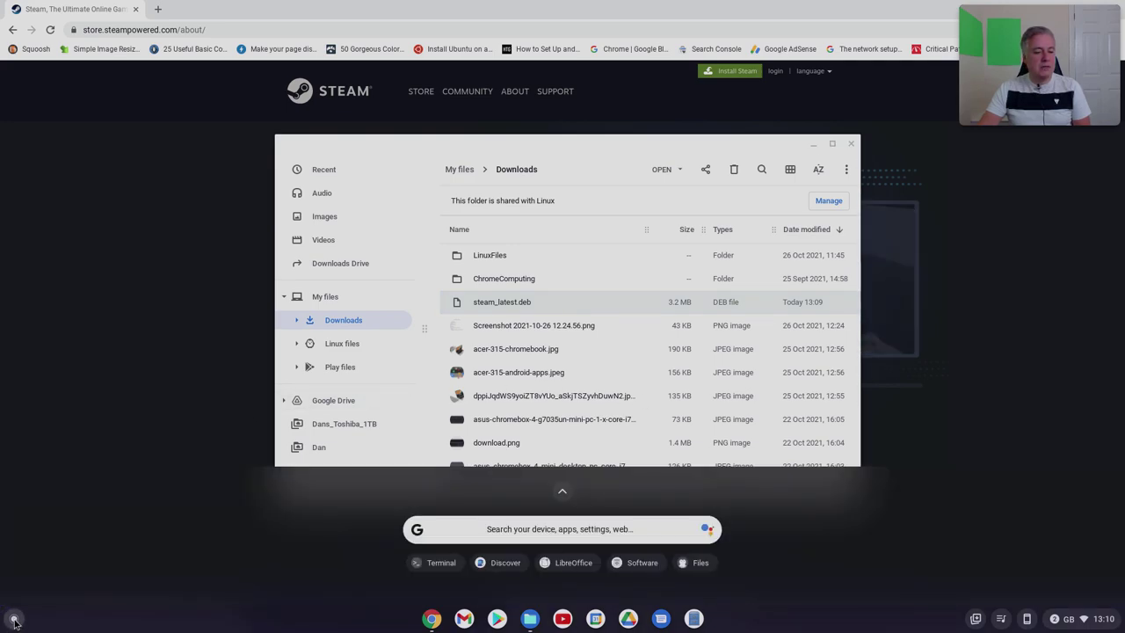
{"action": "left_click", "coordinate": [564, 495]}
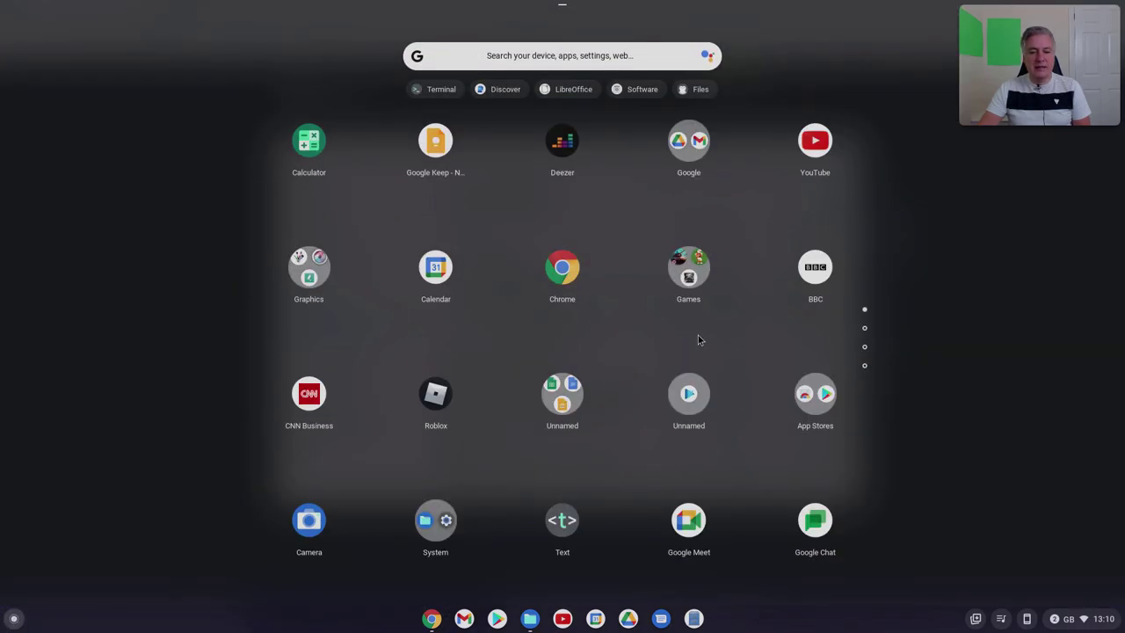
{"action": "scroll", "coordinate": [727, 343], "scroll_direction": "down", "scroll_amount": 2}
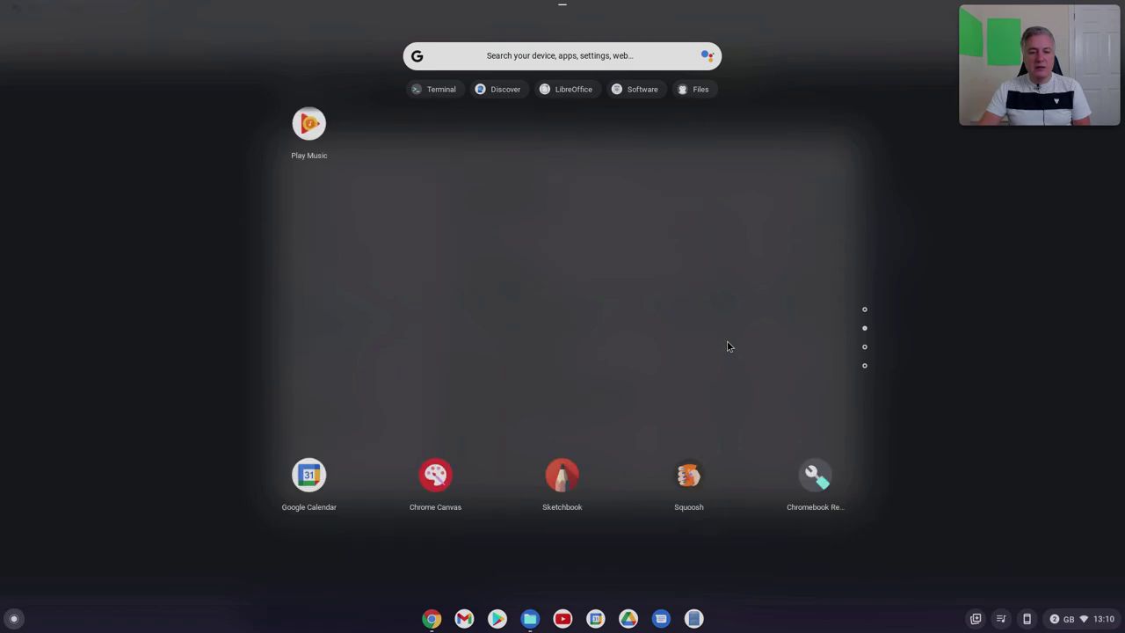
{"action": "scroll", "coordinate": [753, 331], "scroll_direction": "down", "scroll_amount": 1}
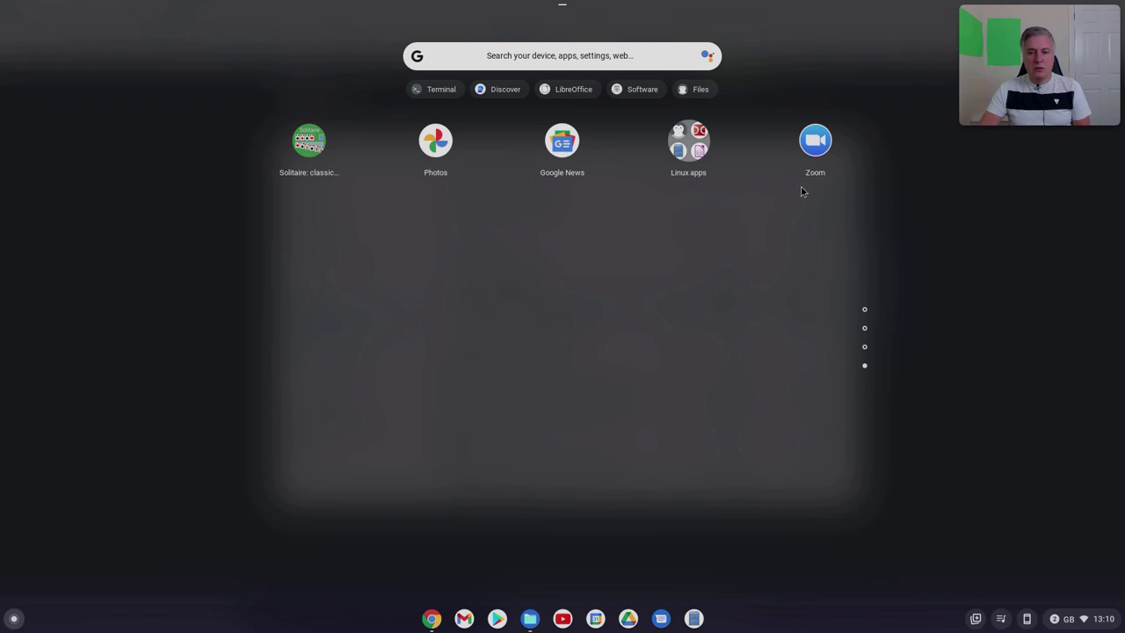
{"action": "left_click", "coordinate": [707, 153]}
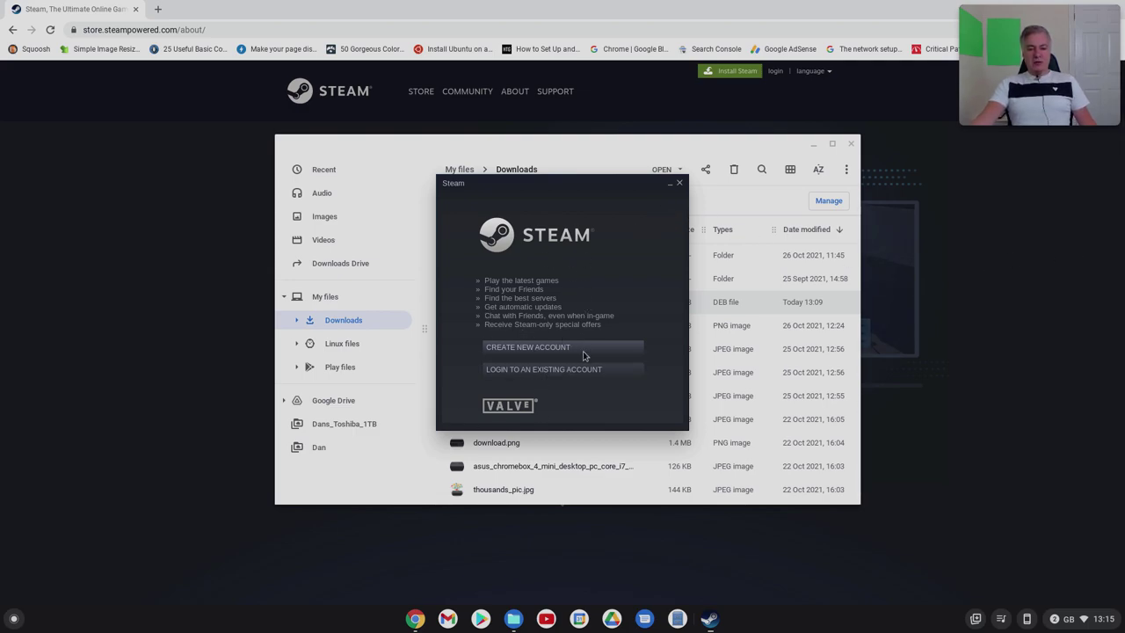
Log in with an existing Steam account and browse the Library game list
{"action": "left_click", "coordinate": [591, 370]}
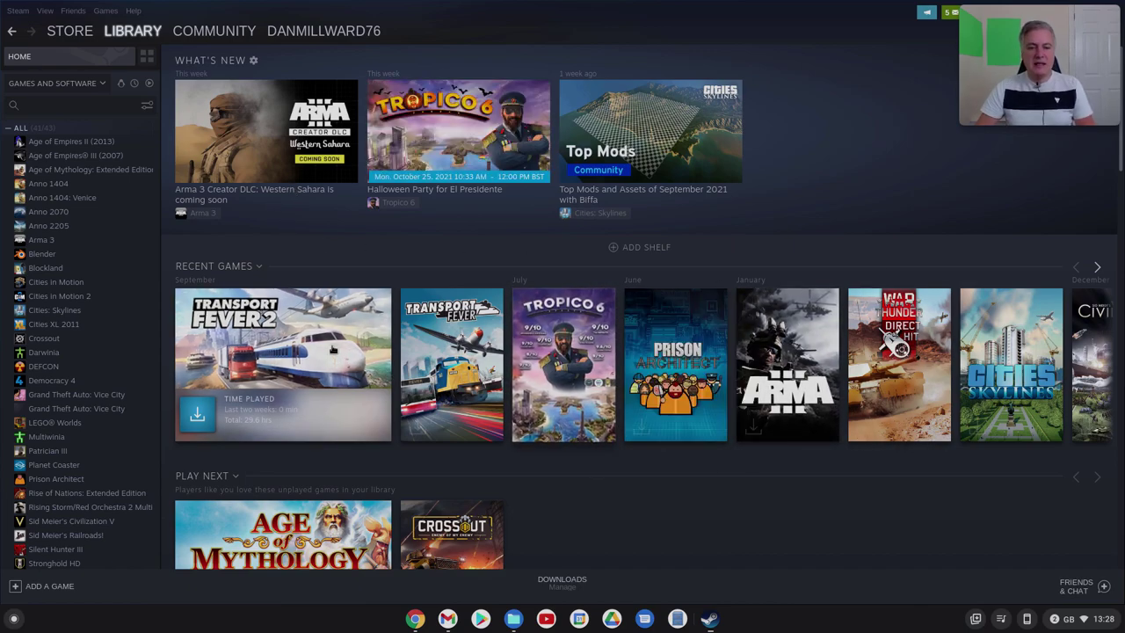
{"action": "mouse_move", "coordinate": [701, 368]}
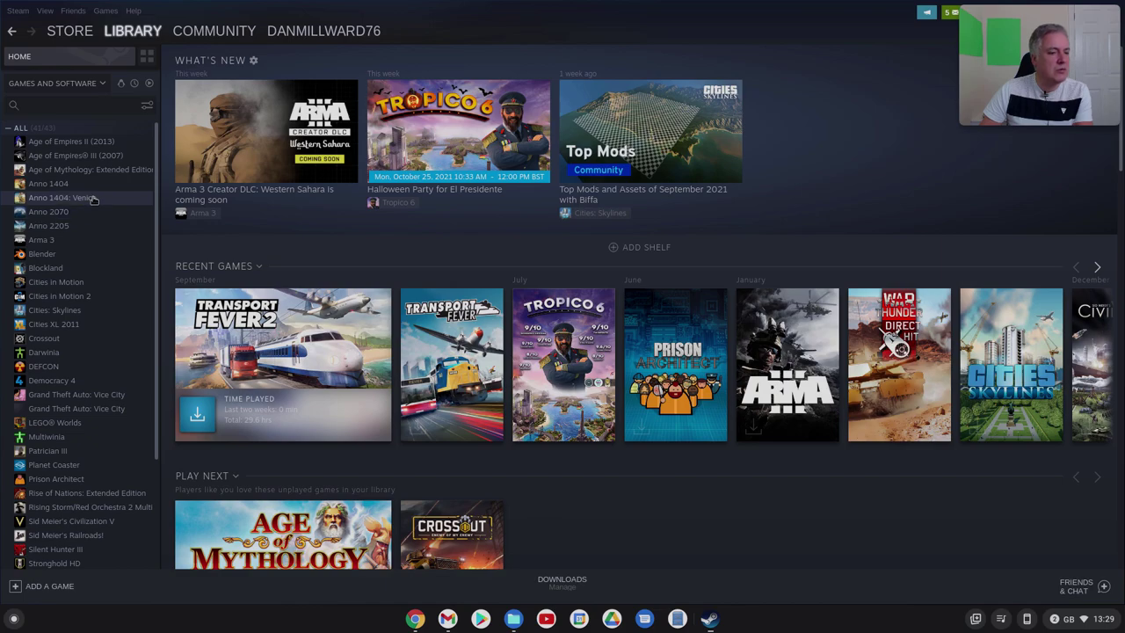
{"action": "scroll", "coordinate": [92, 200], "scroll_direction": "down", "scroll_amount": 4}
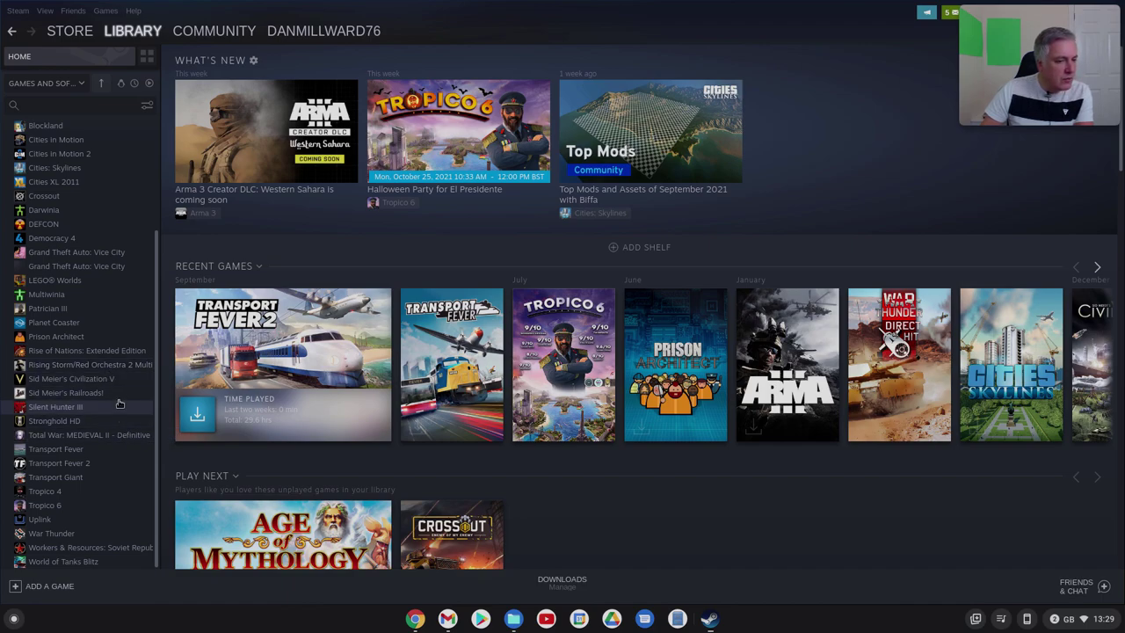
{"action": "scroll", "coordinate": [120, 403], "scroll_direction": "up", "scroll_amount": 3}
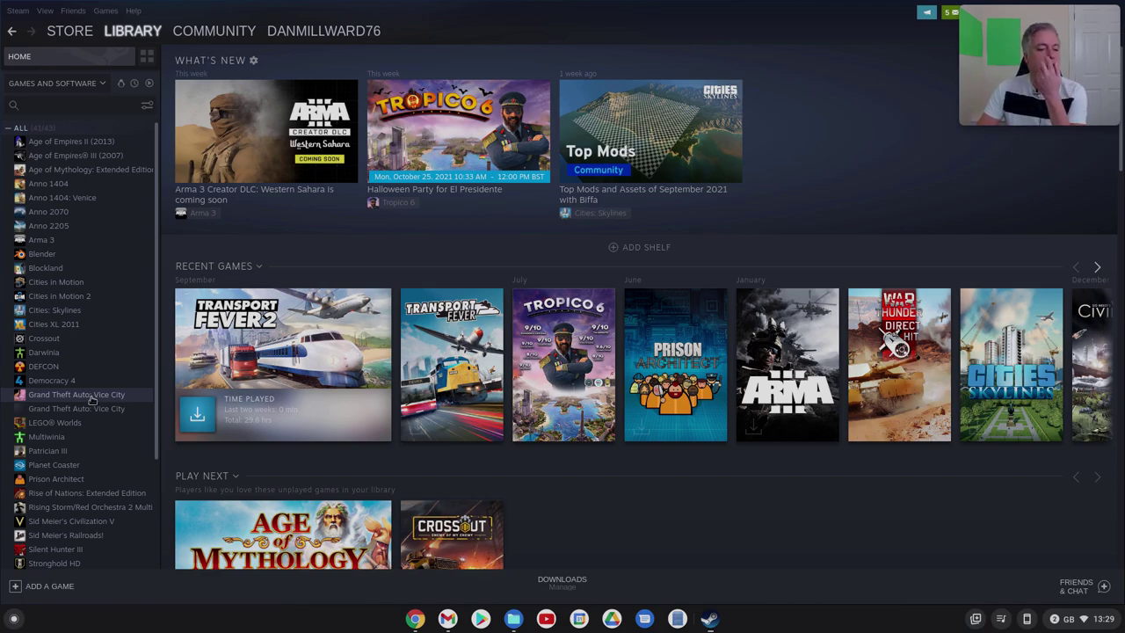
View GTA: Vice City, Cities XL 2011, Age of Empires III (2007), Prison Architect, Planet Coaster and Patrician III
{"action": "left_click", "coordinate": [92, 396]}
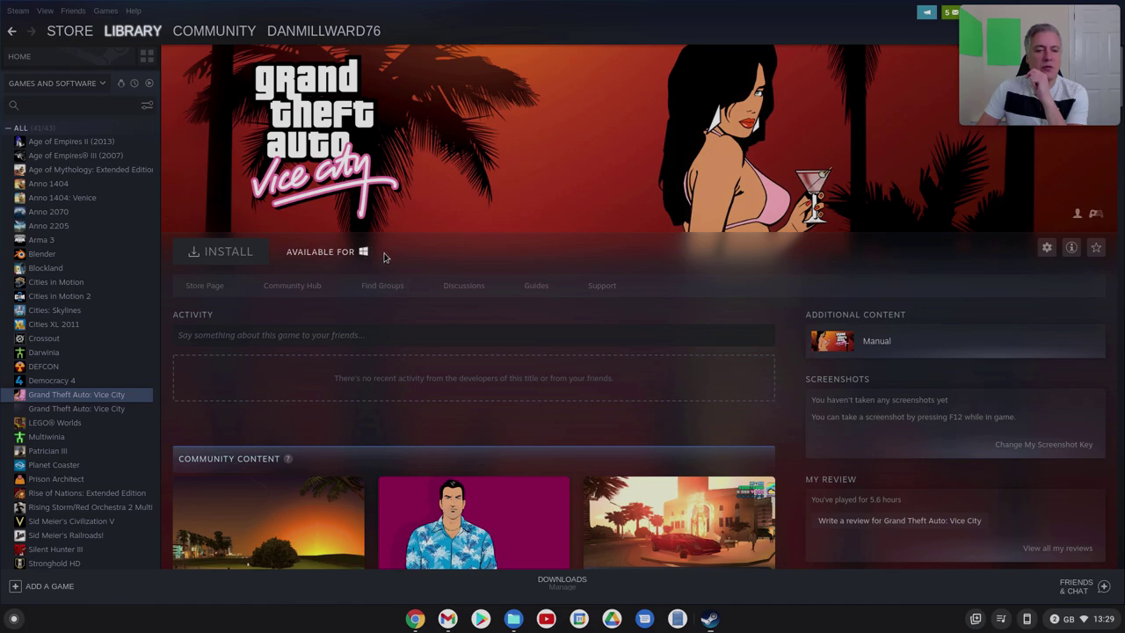
{"action": "scroll", "coordinate": [580, 334], "scroll_direction": "down", "scroll_amount": 7}
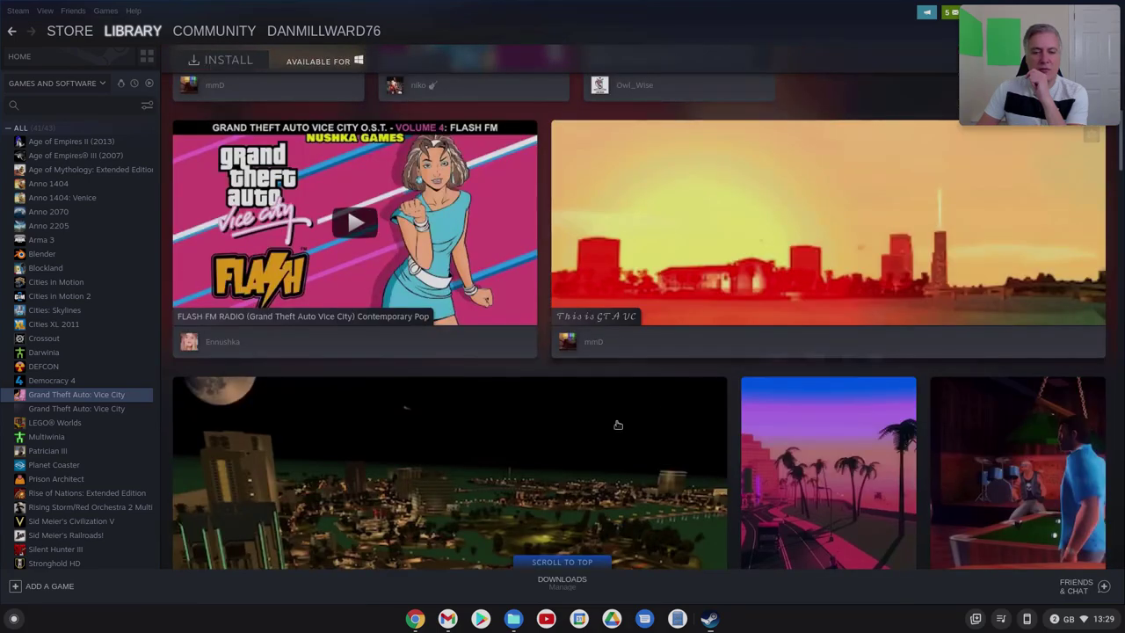
{"action": "scroll", "coordinate": [618, 425], "scroll_direction": "up", "scroll_amount": 8}
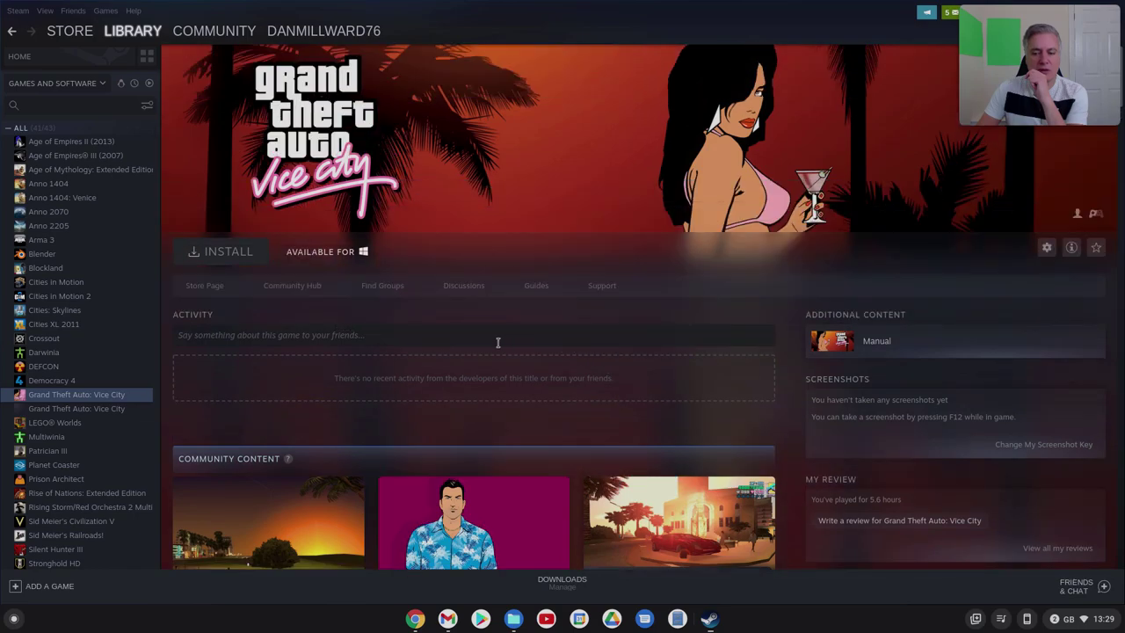
{"action": "left_click", "coordinate": [70, 325]}
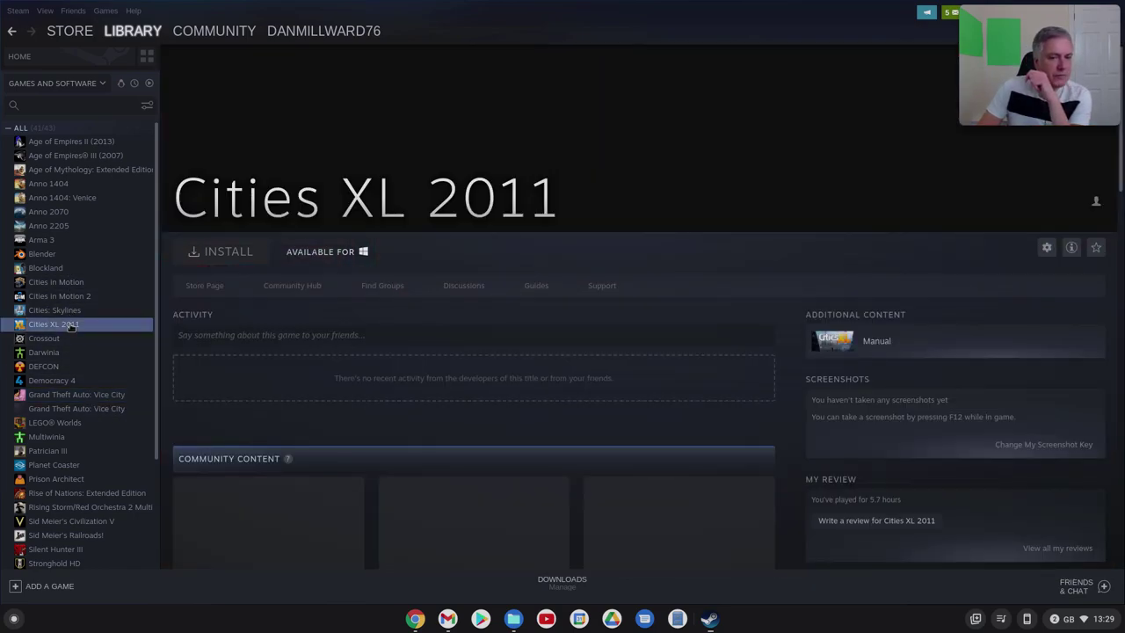
{"action": "left_click", "coordinate": [64, 158]}
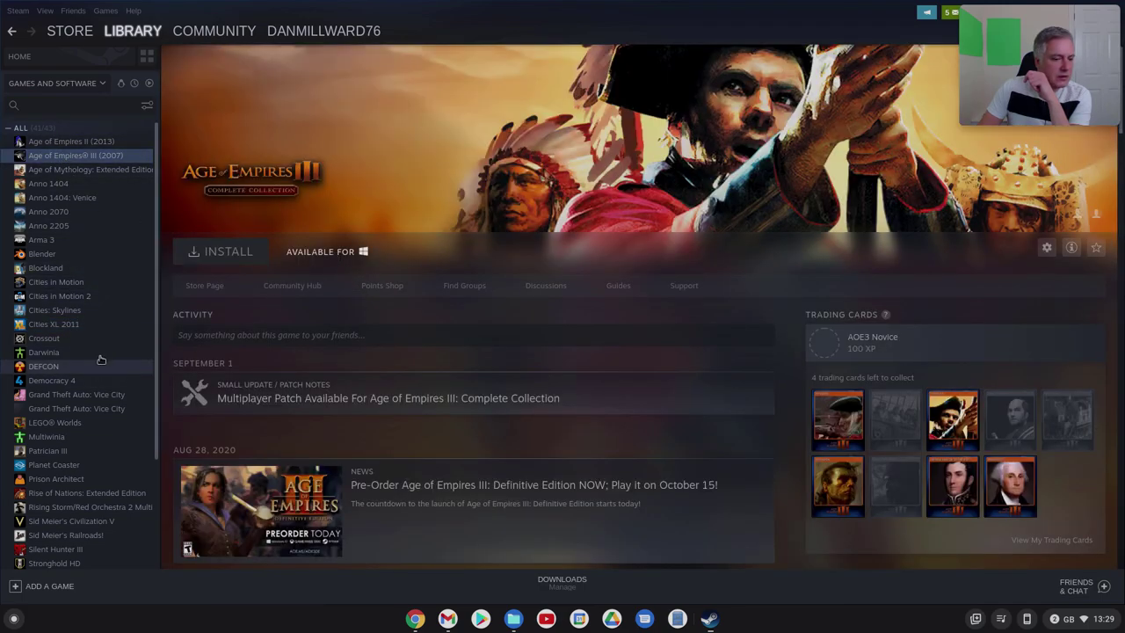
{"action": "scroll", "coordinate": [101, 359], "scroll_direction": "down", "scroll_amount": 3}
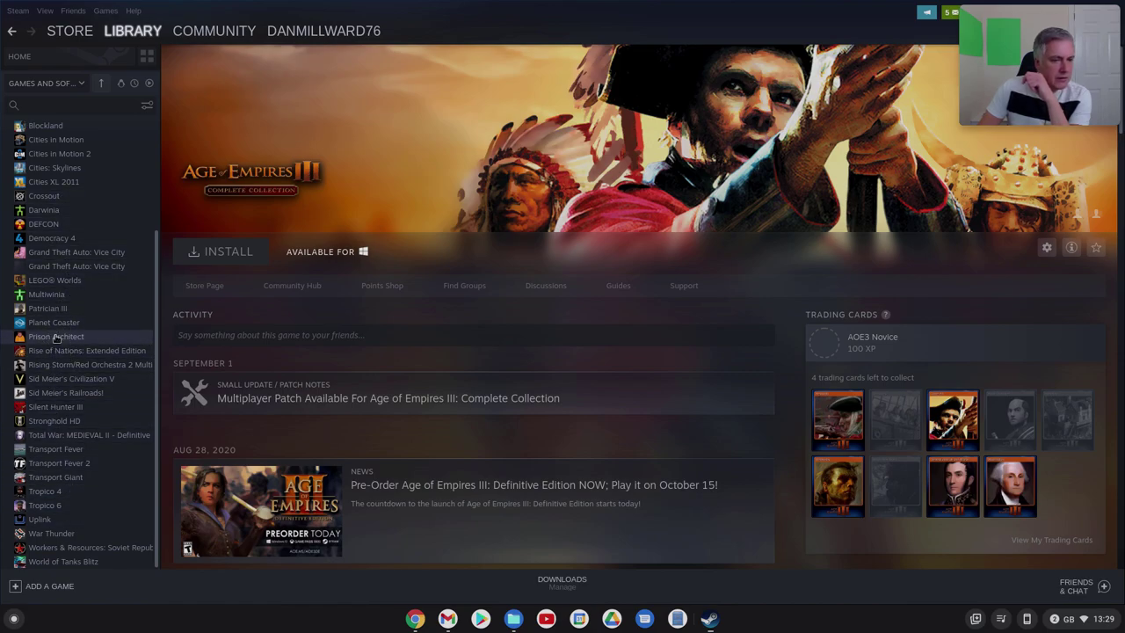
{"action": "left_click", "coordinate": [55, 338]}
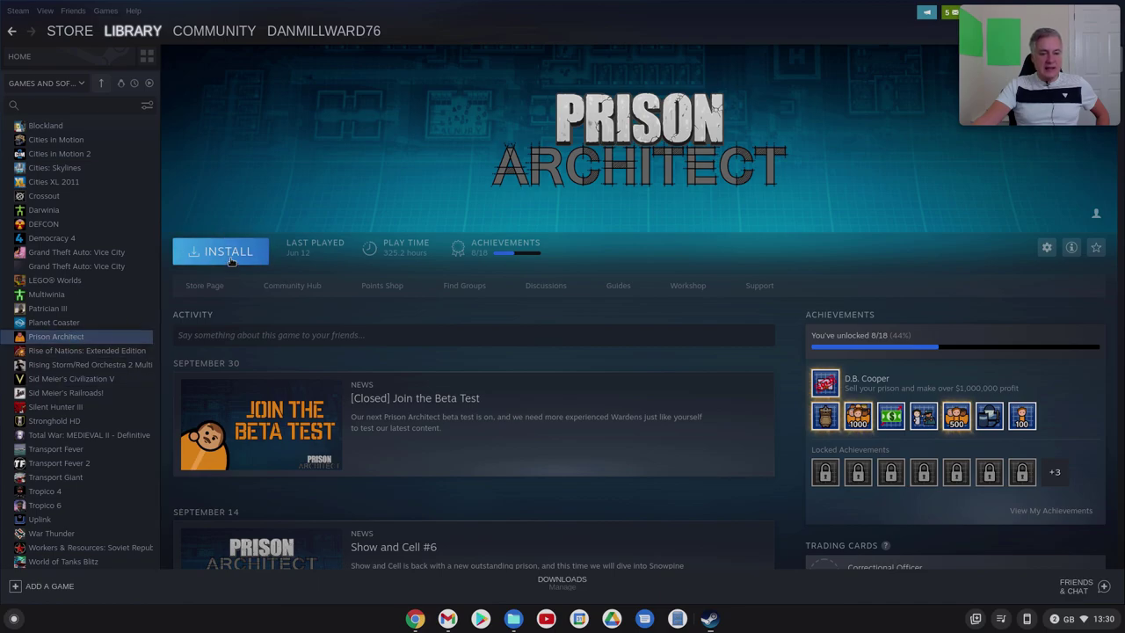
{"action": "left_click", "coordinate": [71, 324]}
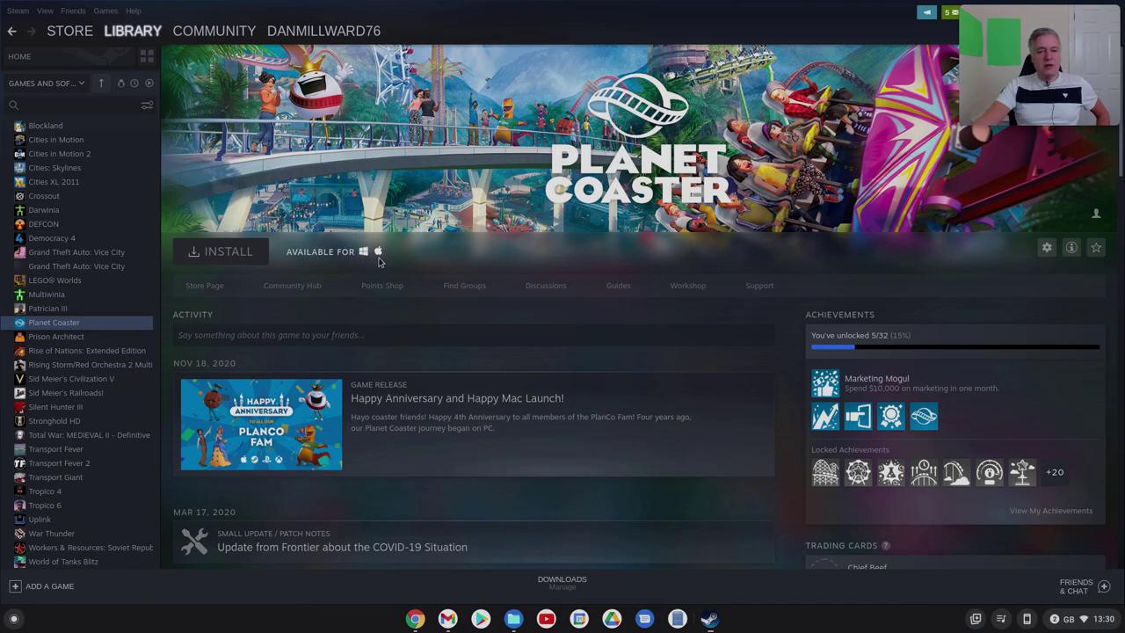
{"action": "left_click", "coordinate": [77, 310]}
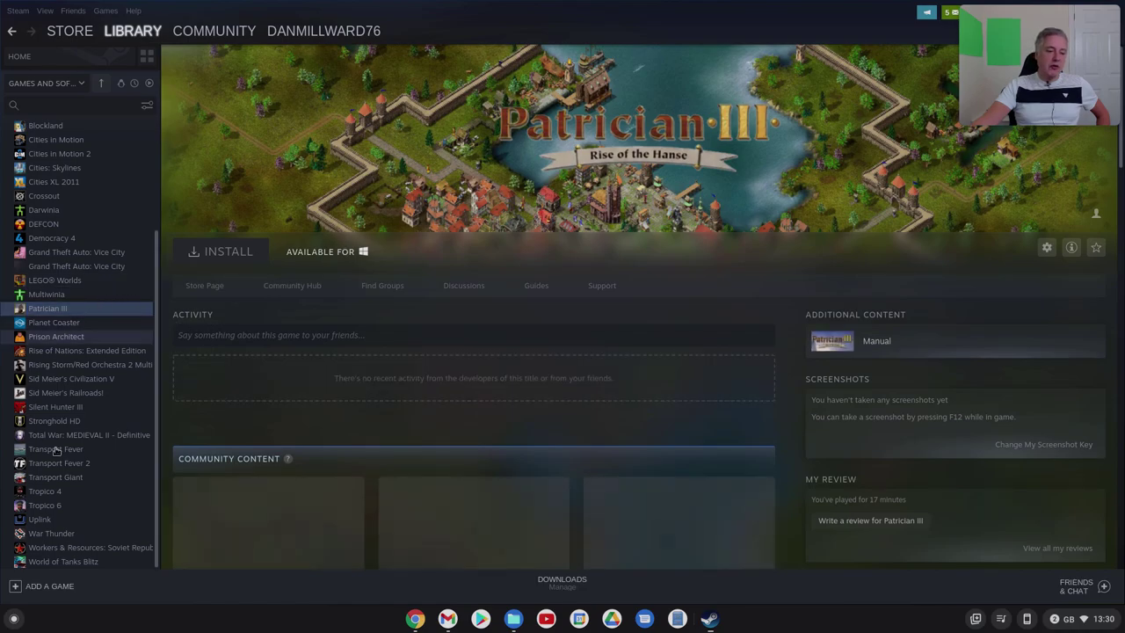
Step through Age of Empires II (2013), Age of Empires III, Age of Mythology and the Anno games
{"action": "scroll", "coordinate": [107, 431], "scroll_direction": "up", "scroll_amount": 3}
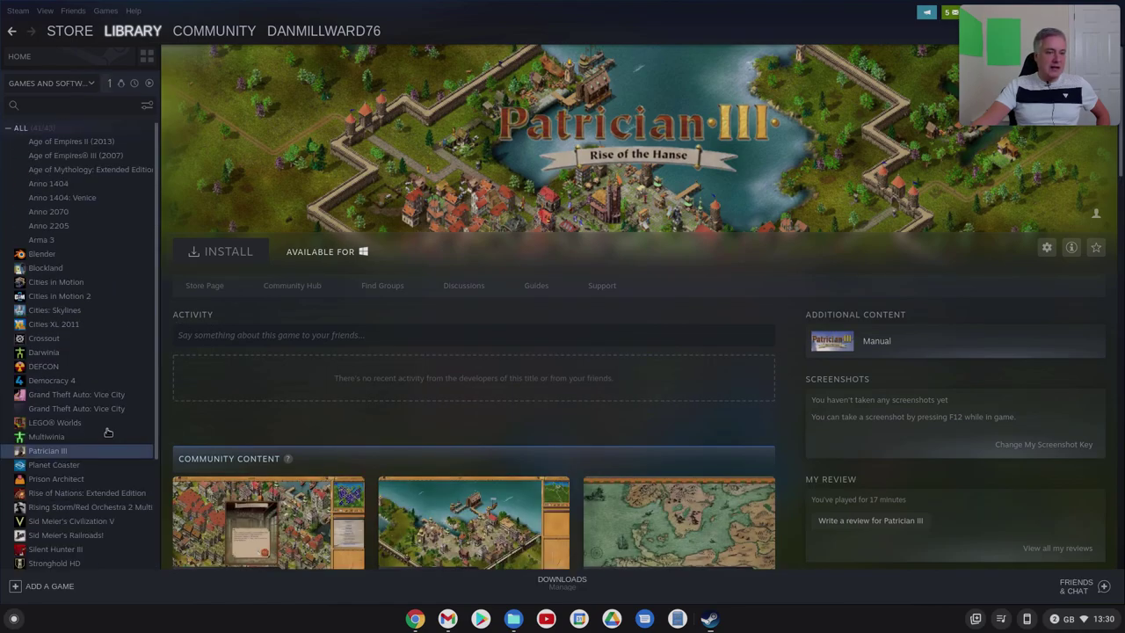
{"action": "left_click", "coordinate": [55, 144]}
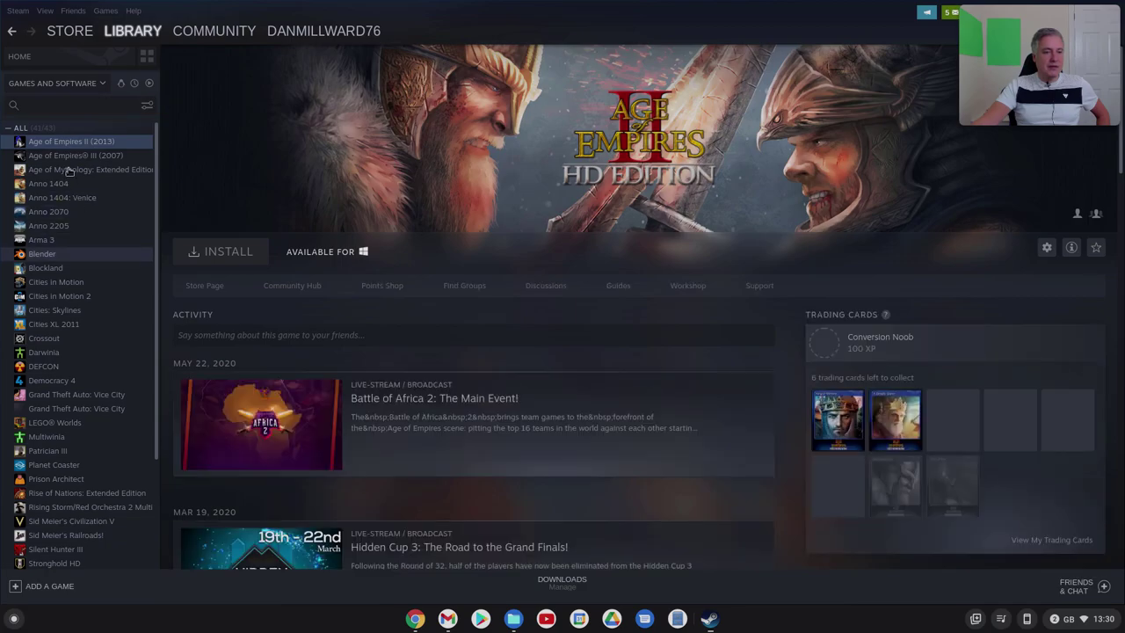
{"action": "left_click", "coordinate": [72, 159]}
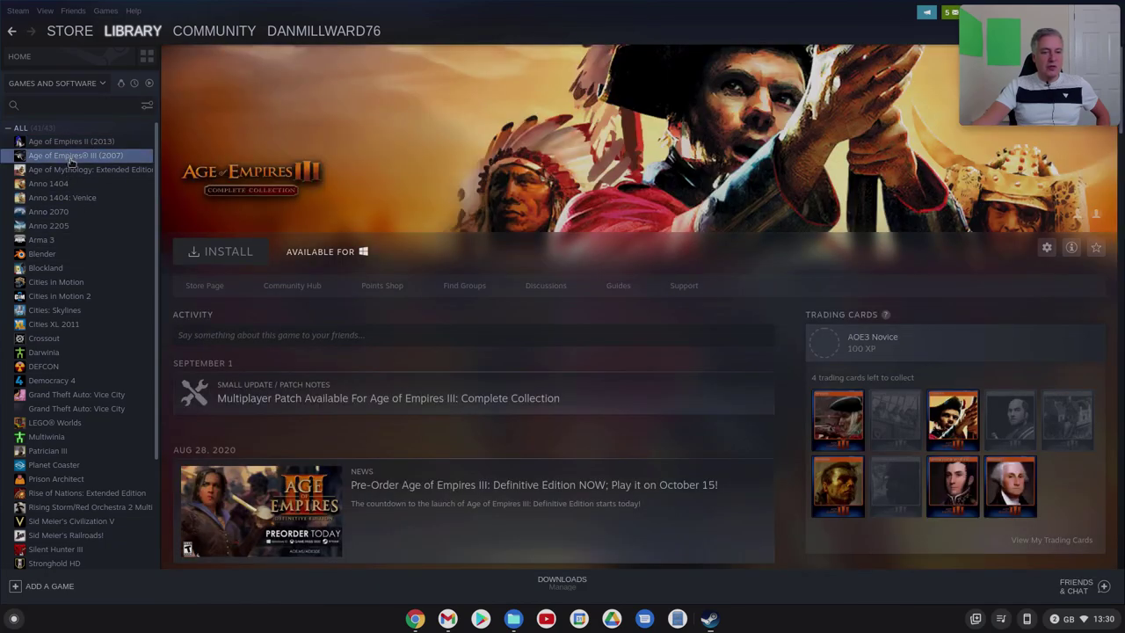
{"action": "left_click", "coordinate": [70, 170]}
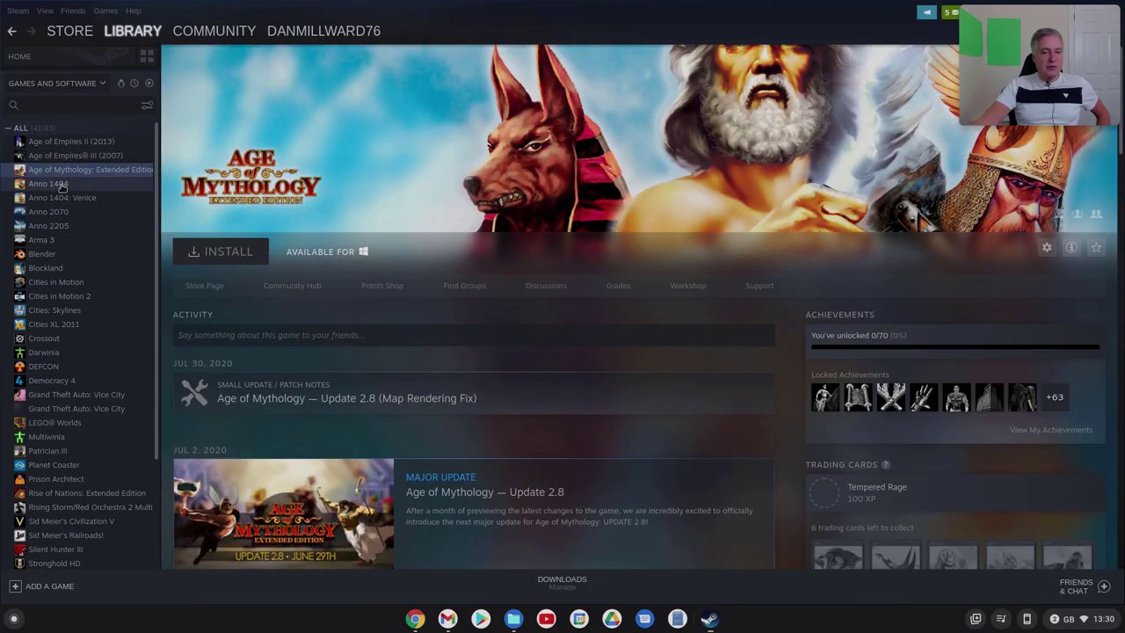
{"action": "left_click", "coordinate": [61, 185]}
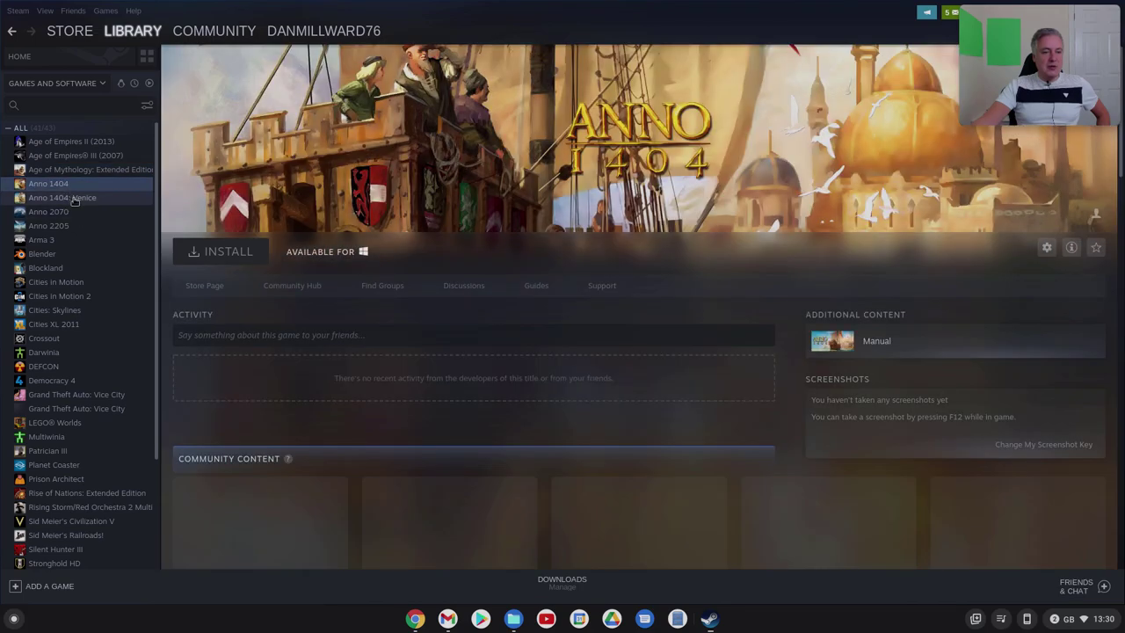
{"action": "left_click", "coordinate": [75, 199]}
{"action": "left_click", "coordinate": [67, 212]}
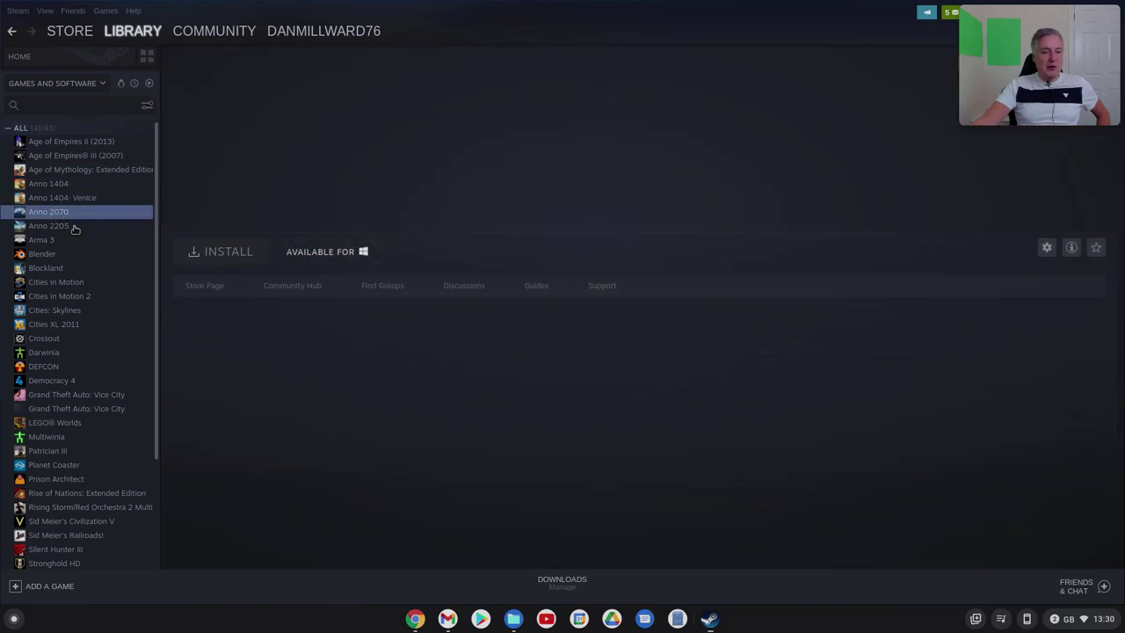
{"action": "left_click", "coordinate": [62, 227]}
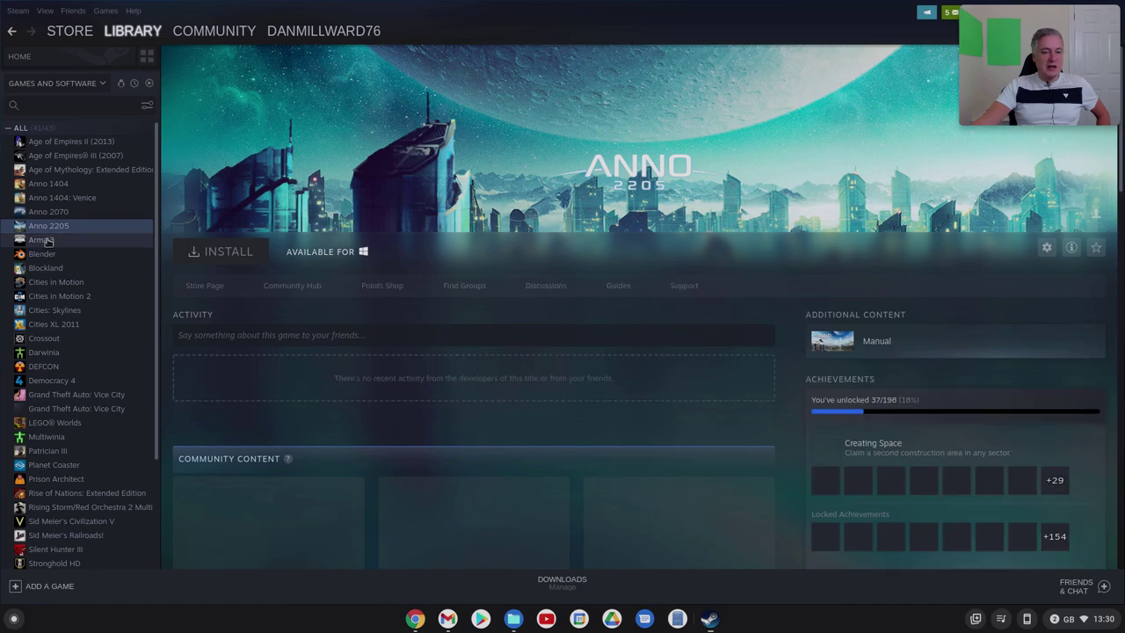
View Arma 3, Blender, Blockland and Cities in Motion 1 and 2, ending on Cities: Skylines
{"action": "left_click", "coordinate": [48, 241]}
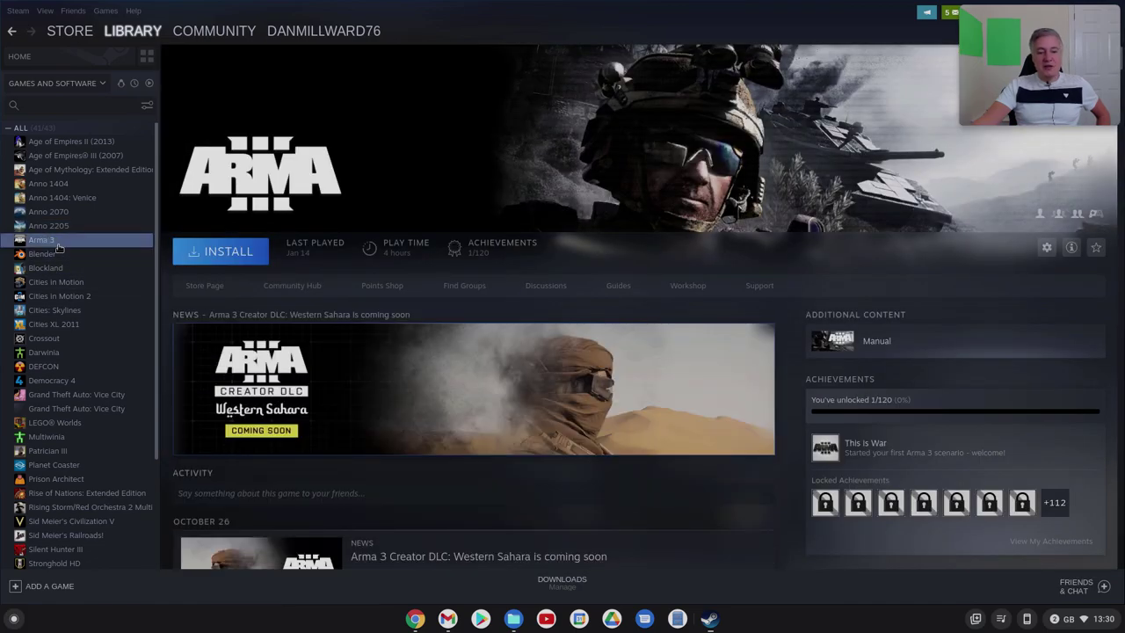
{"action": "left_click", "coordinate": [46, 254]}
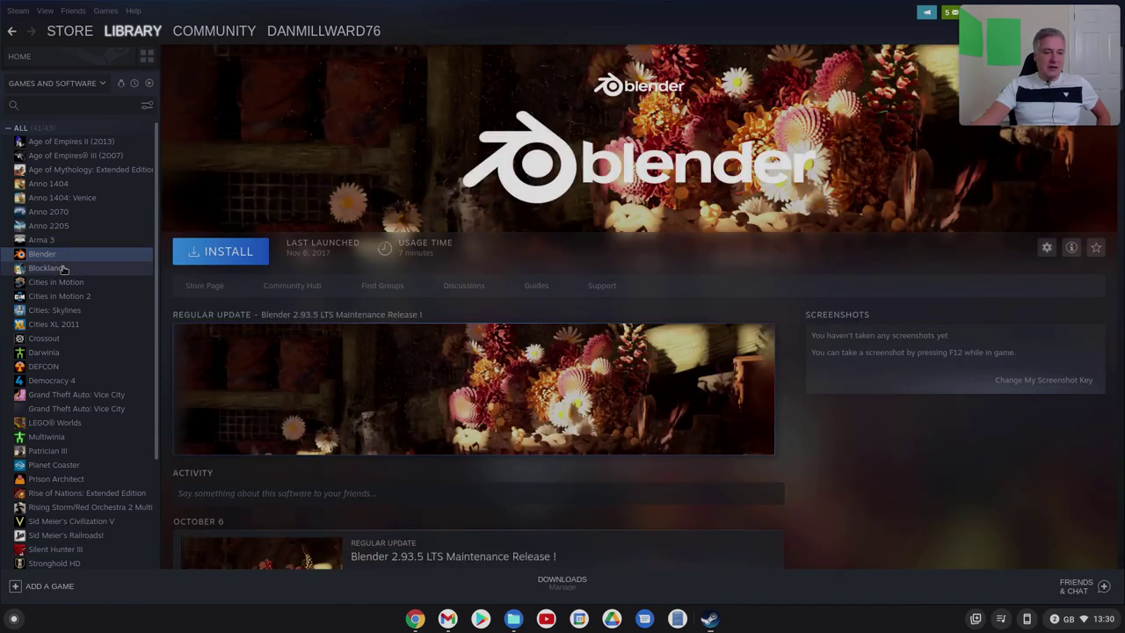
{"action": "left_click", "coordinate": [63, 269]}
{"action": "left_click", "coordinate": [69, 283]}
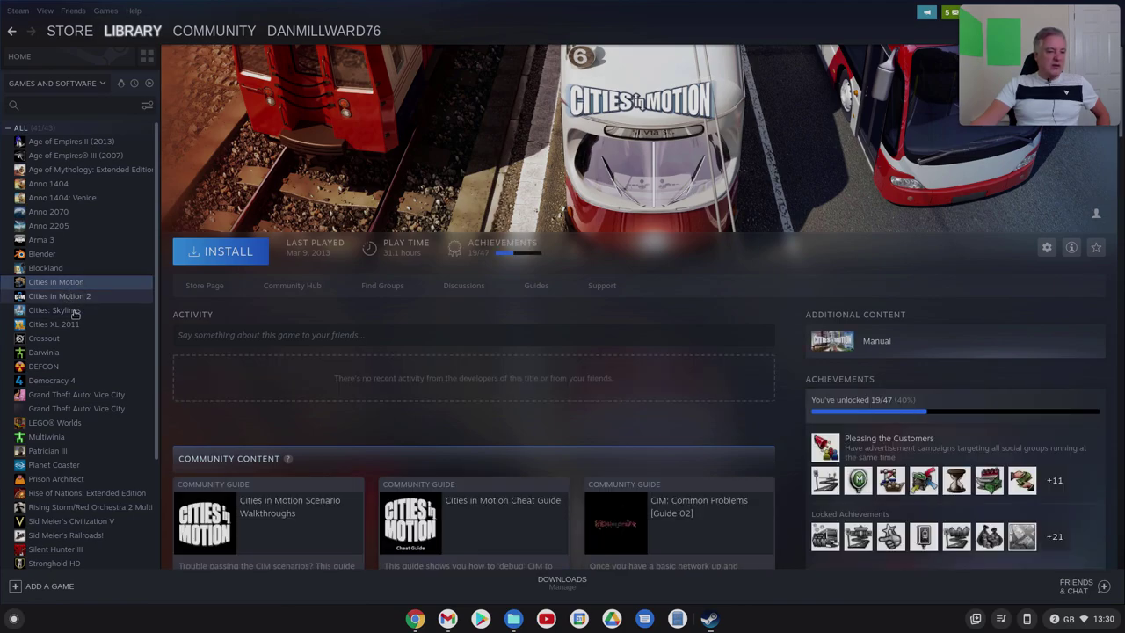
{"action": "left_click", "coordinate": [69, 297]}
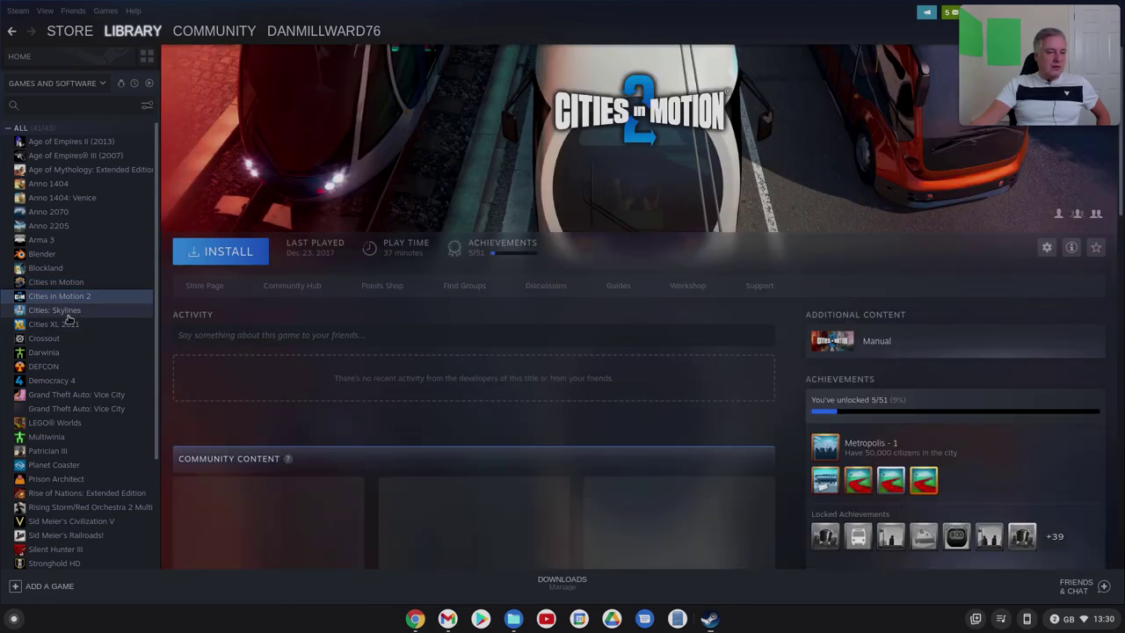
{"action": "left_click", "coordinate": [66, 314]}
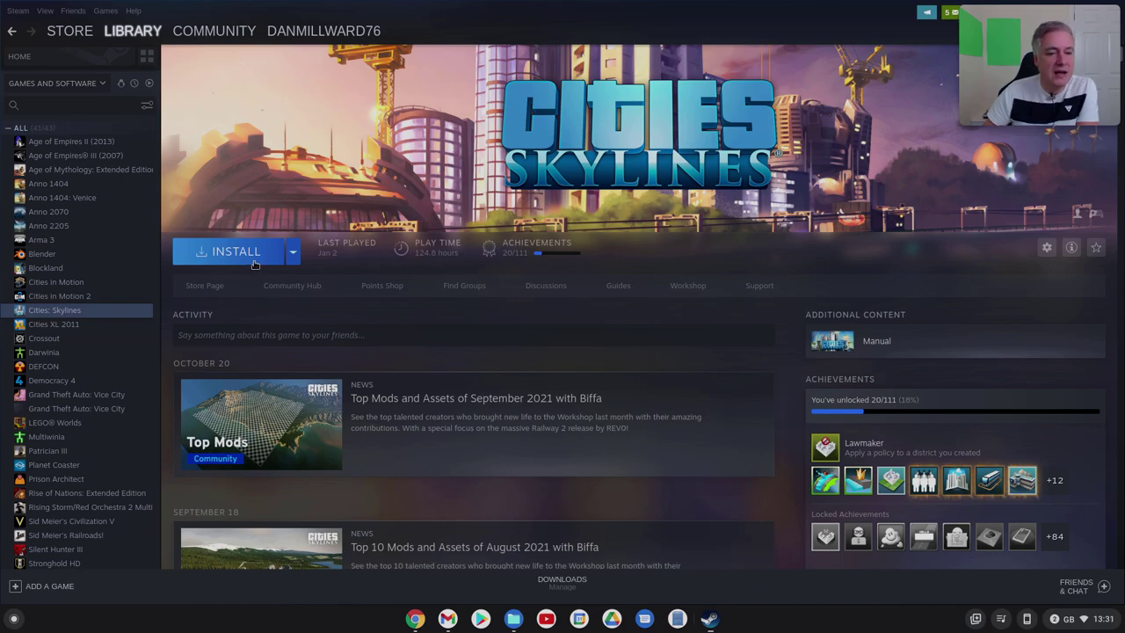
{"action": "left_click", "coordinate": [255, 258]}
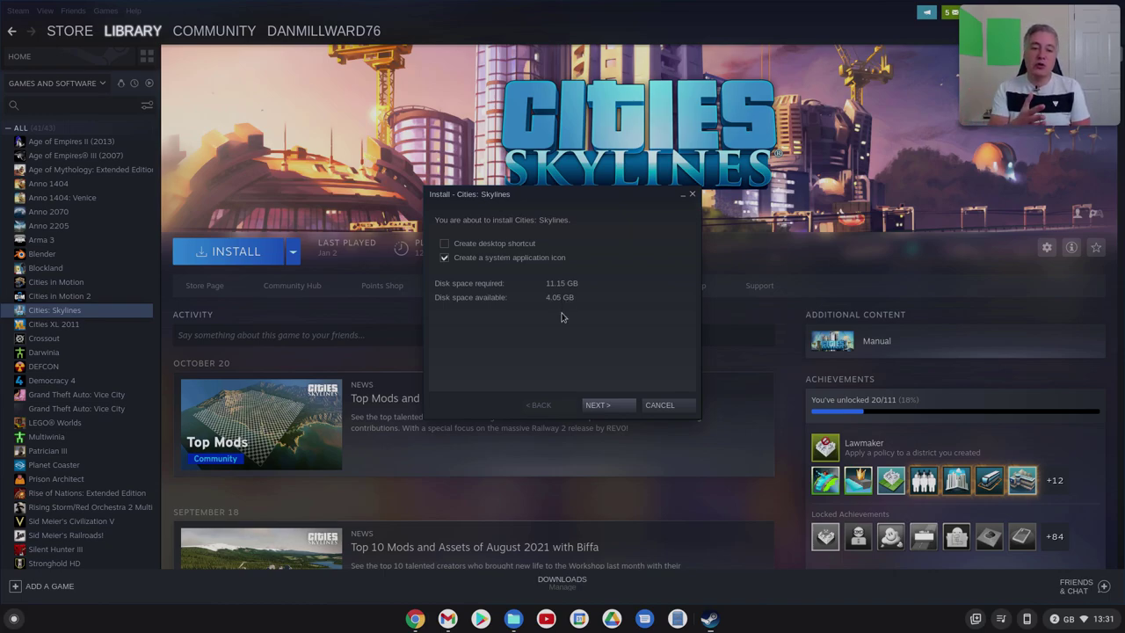
{"action": "left_click", "coordinate": [655, 404]}
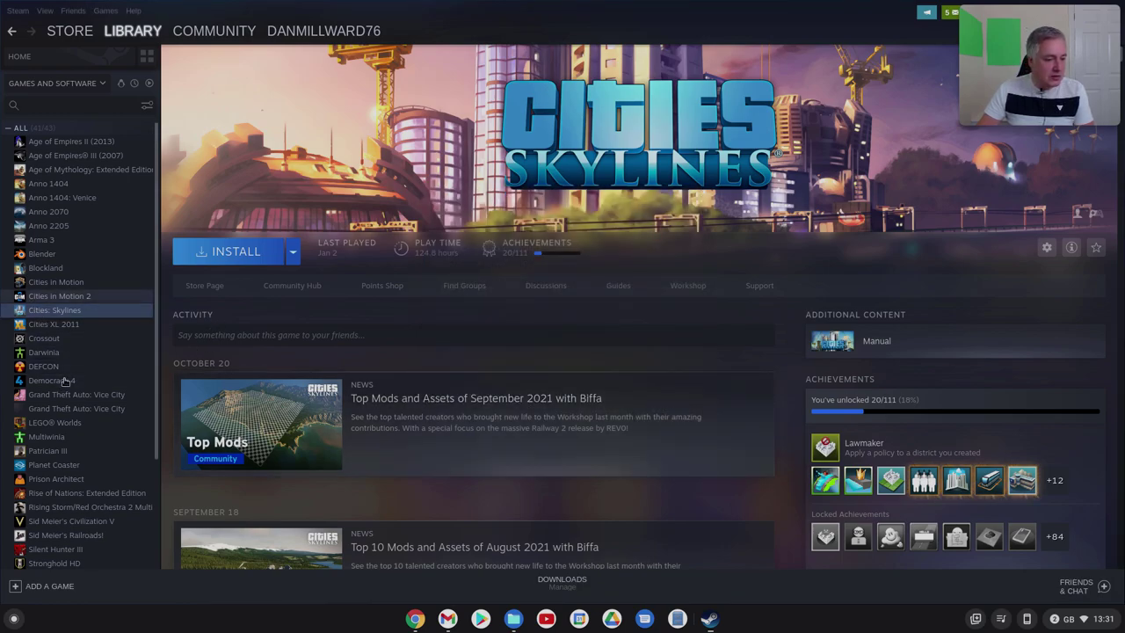
Install Prison Architect, accepting the licence agreement and finishing the install wizard
{"action": "left_click", "coordinate": [56, 479]}
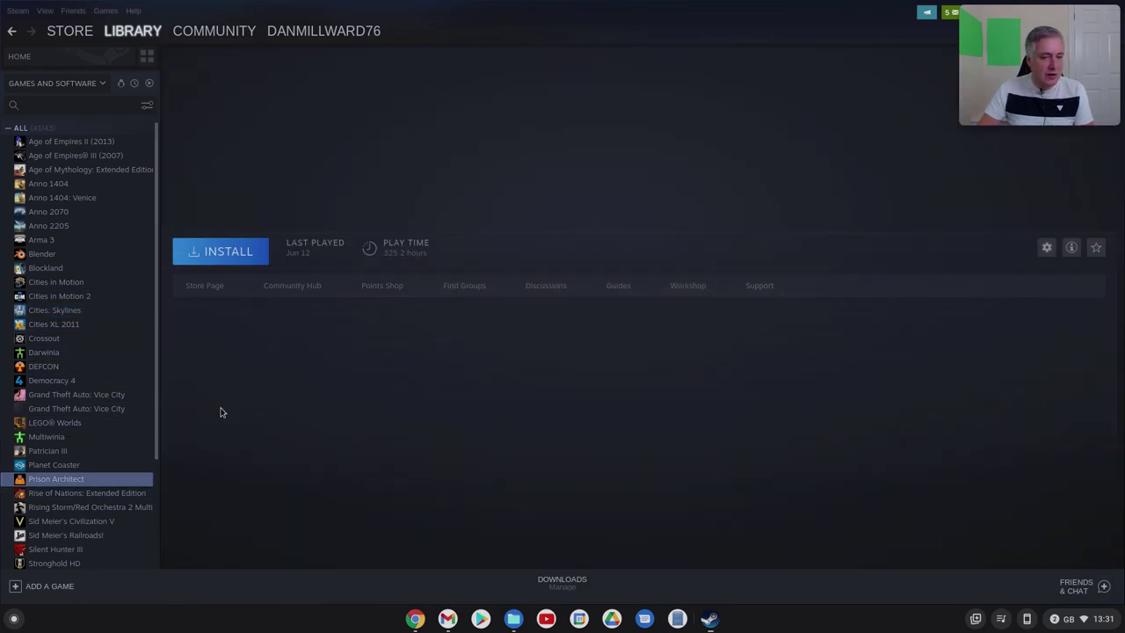
{"action": "left_click", "coordinate": [248, 257]}
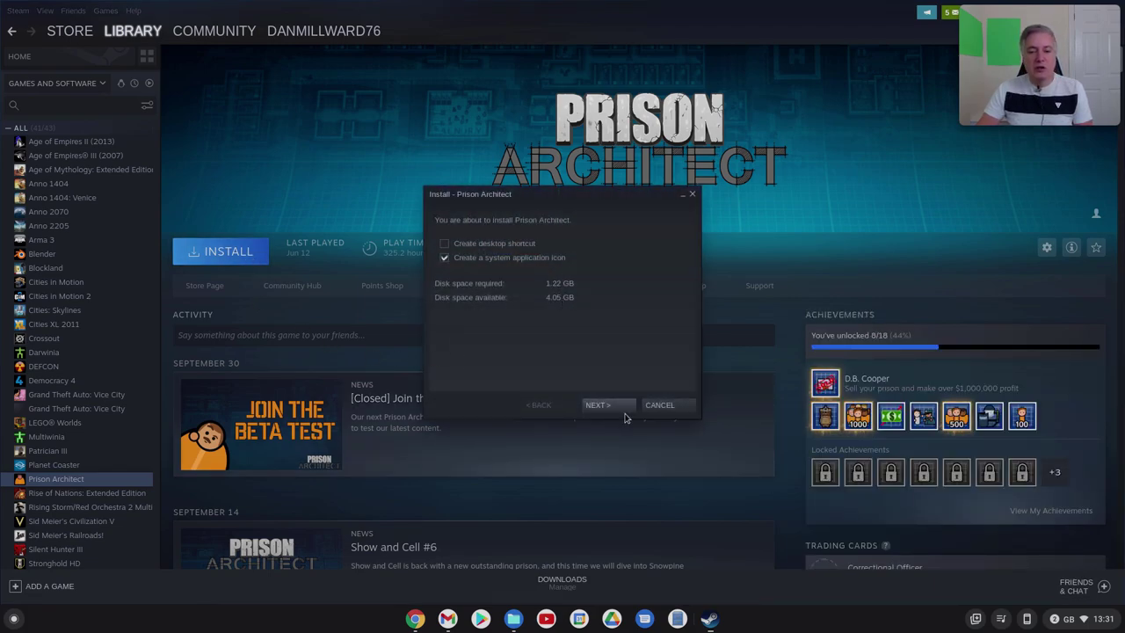
{"action": "left_click", "coordinate": [614, 405]}
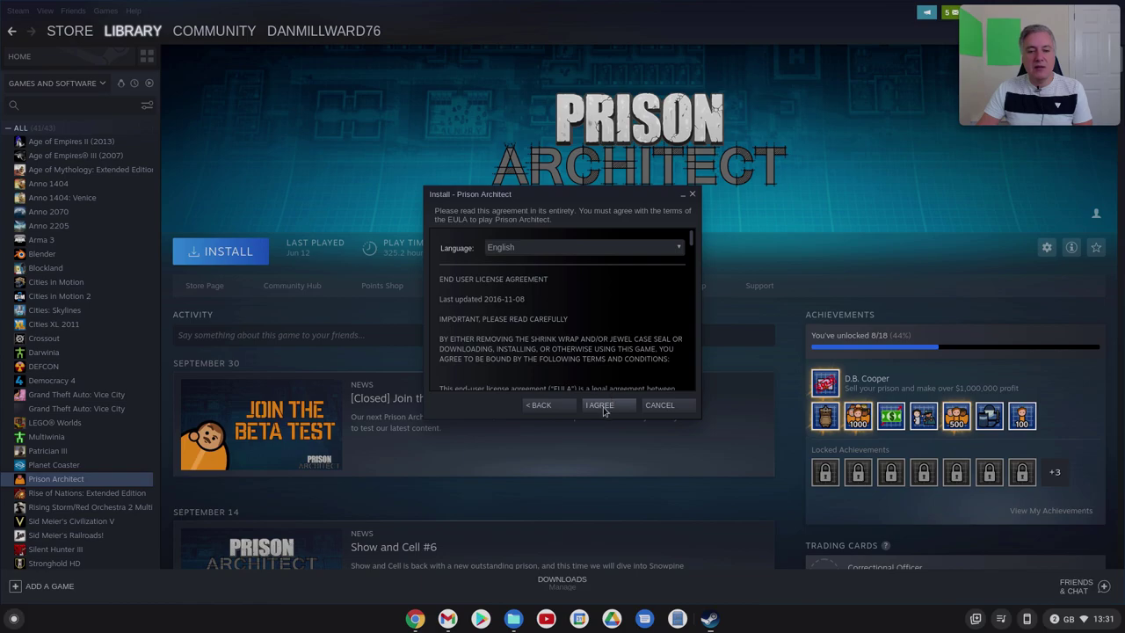
{"action": "left_click", "coordinate": [601, 408]}
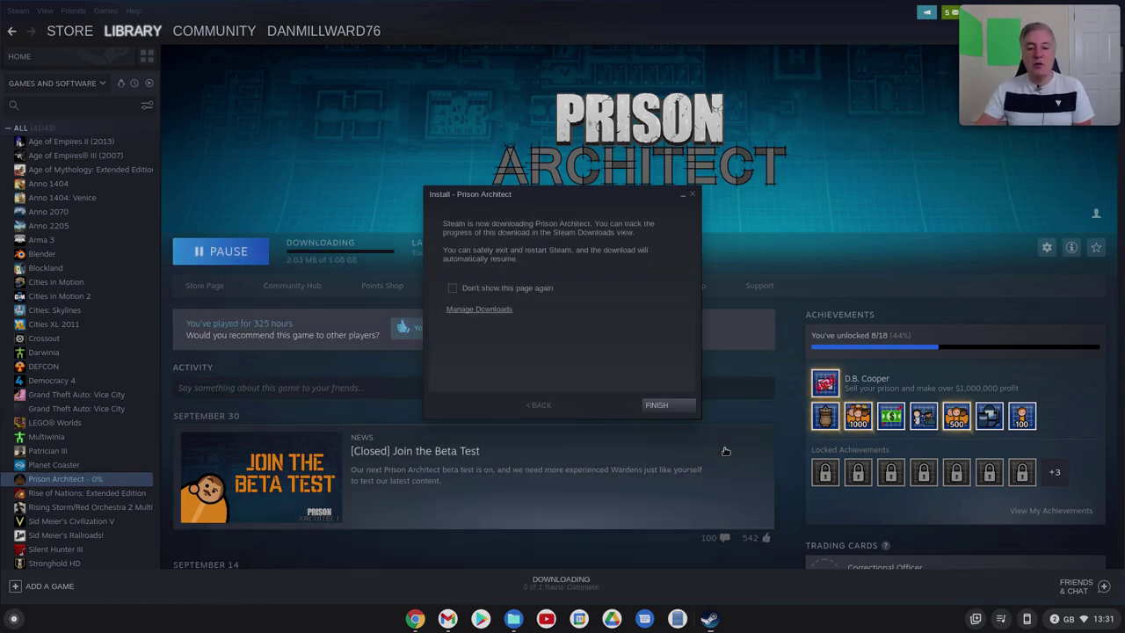
{"action": "left_click", "coordinate": [659, 406]}
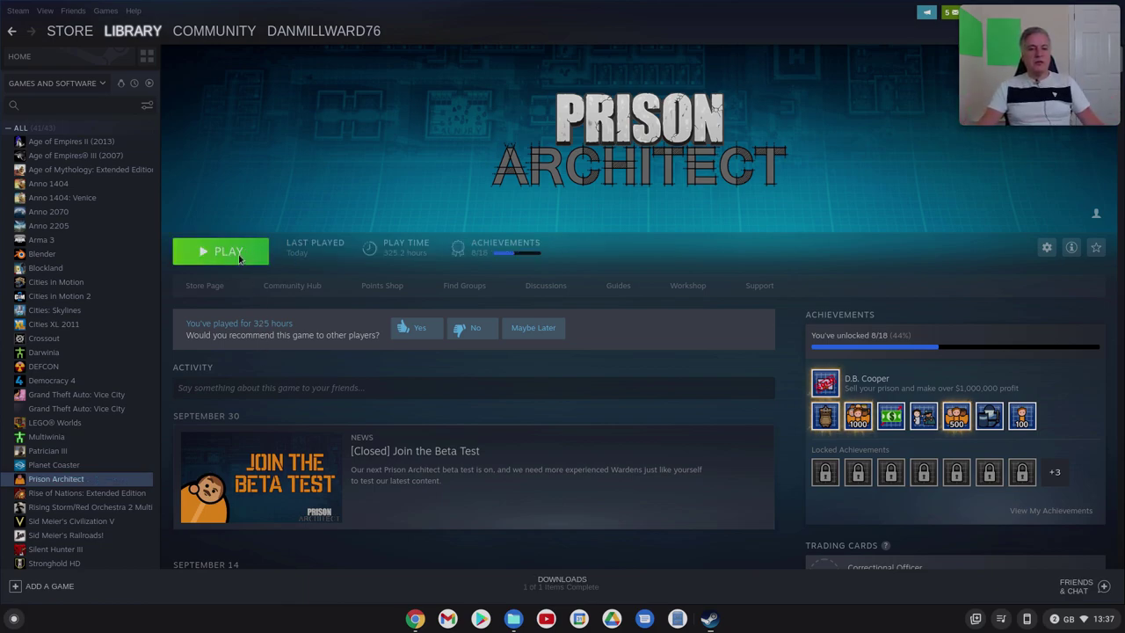
Launch Prison Architect in normal mode, continuing past the product key notice
{"action": "left_click", "coordinate": [239, 254]}
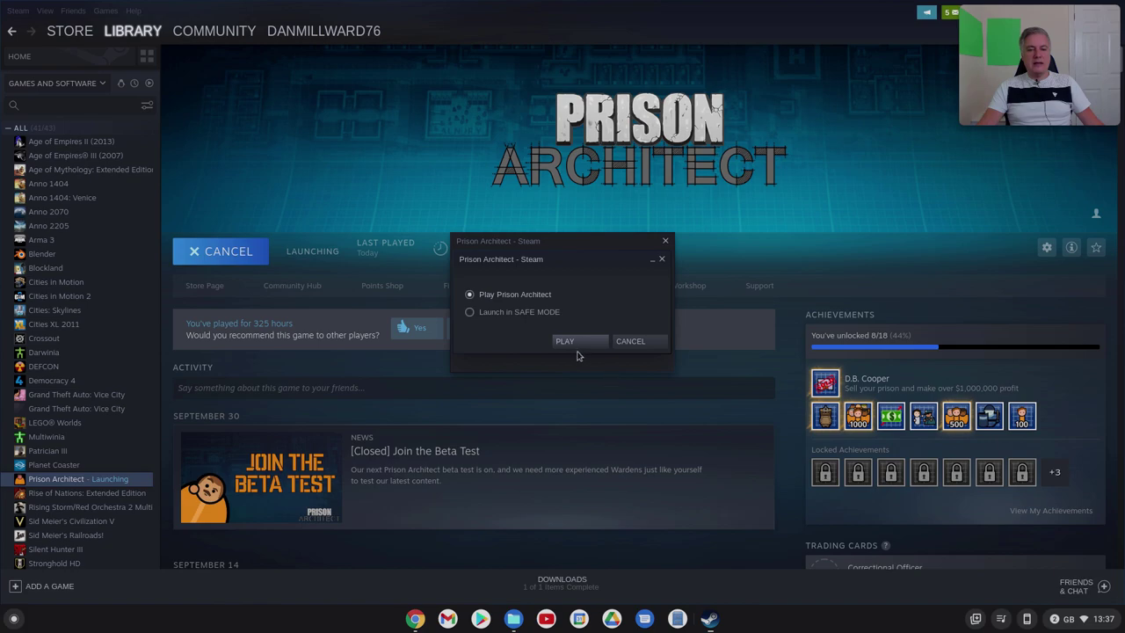
{"action": "left_click", "coordinate": [575, 346]}
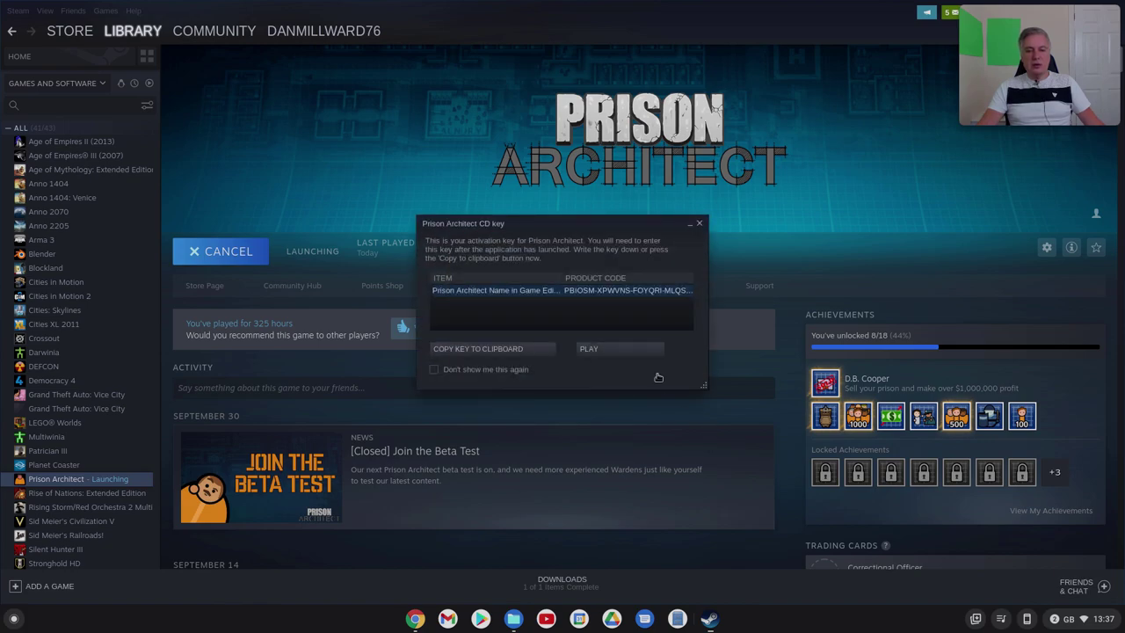
{"action": "left_click", "coordinate": [623, 347]}
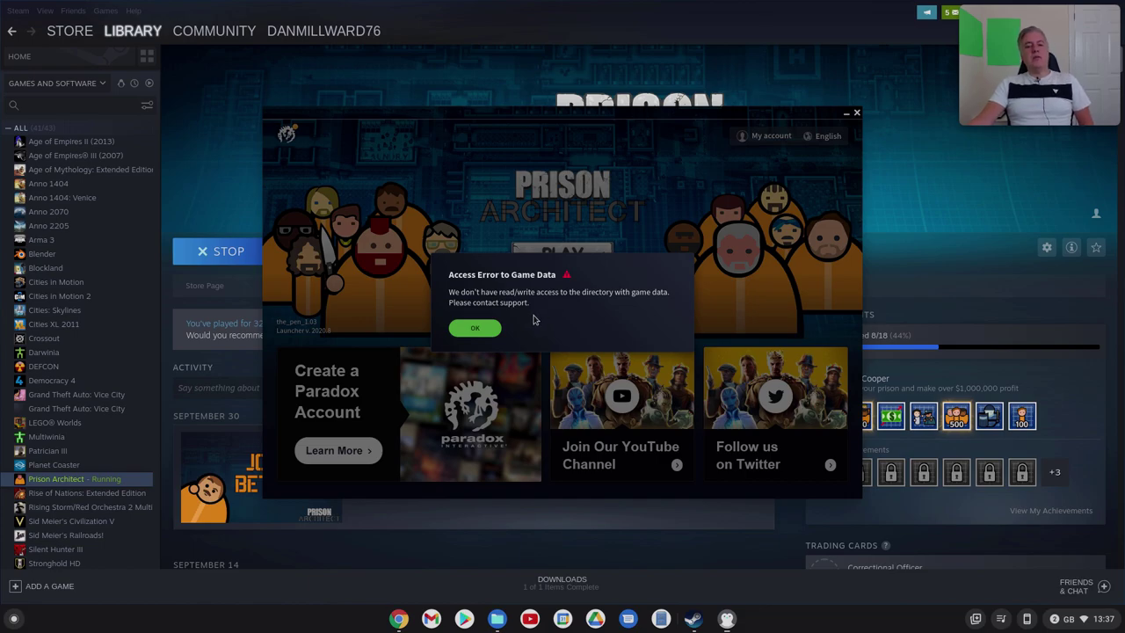
Dismiss the game-data access error, accept the EULA and start the game from the Paradox launcher
{"action": "left_click", "coordinate": [476, 327]}
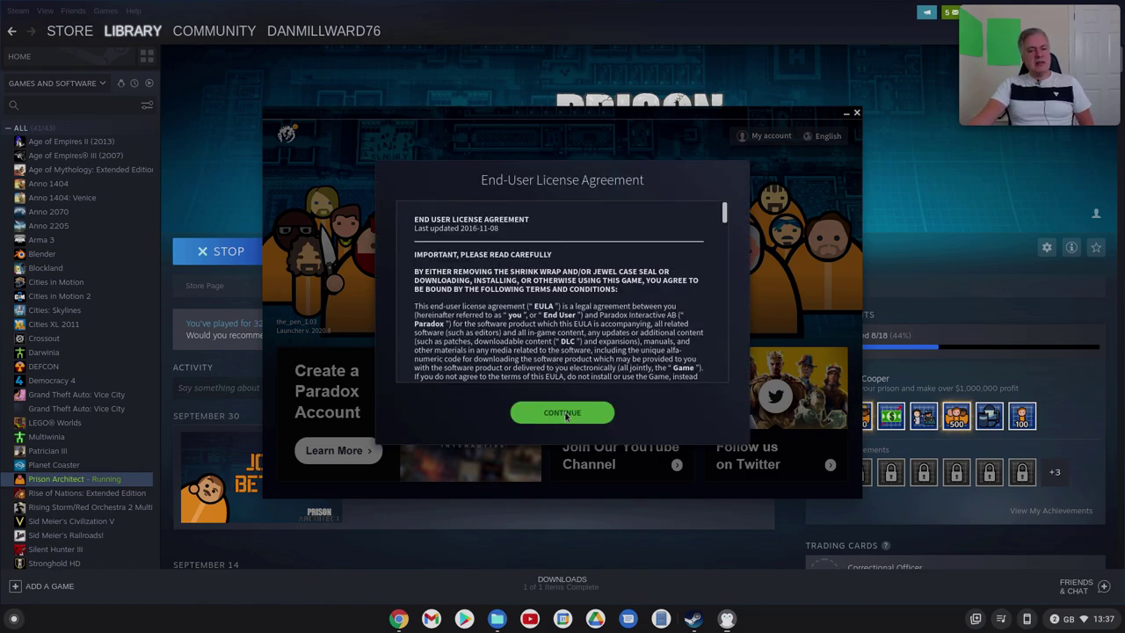
{"action": "left_click", "coordinate": [565, 415]}
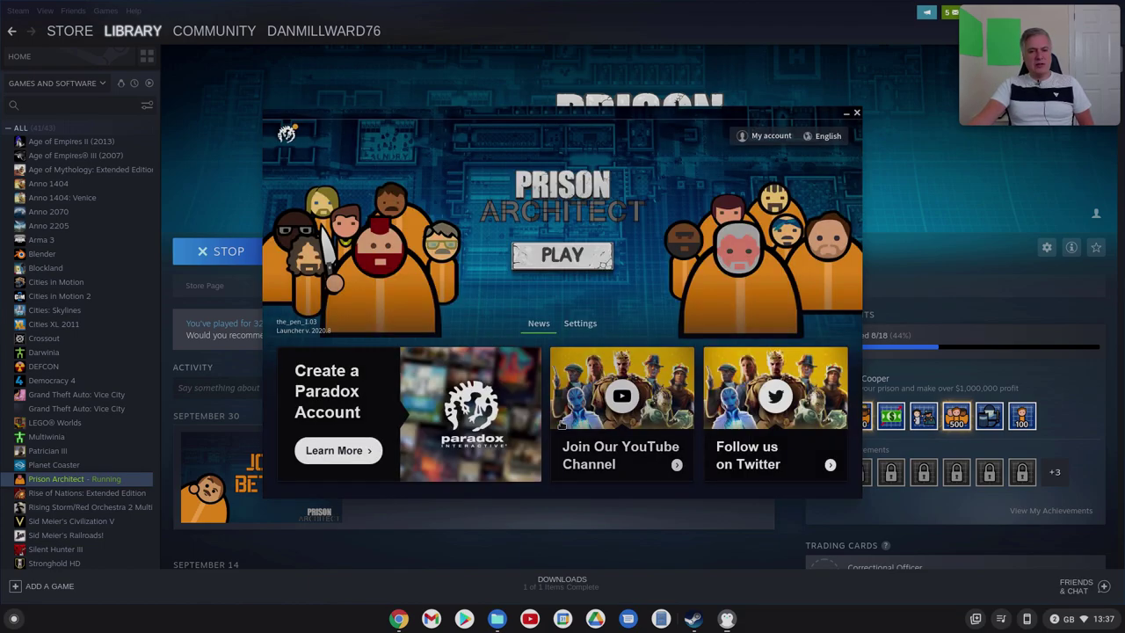
{"action": "left_click", "coordinate": [550, 259]}
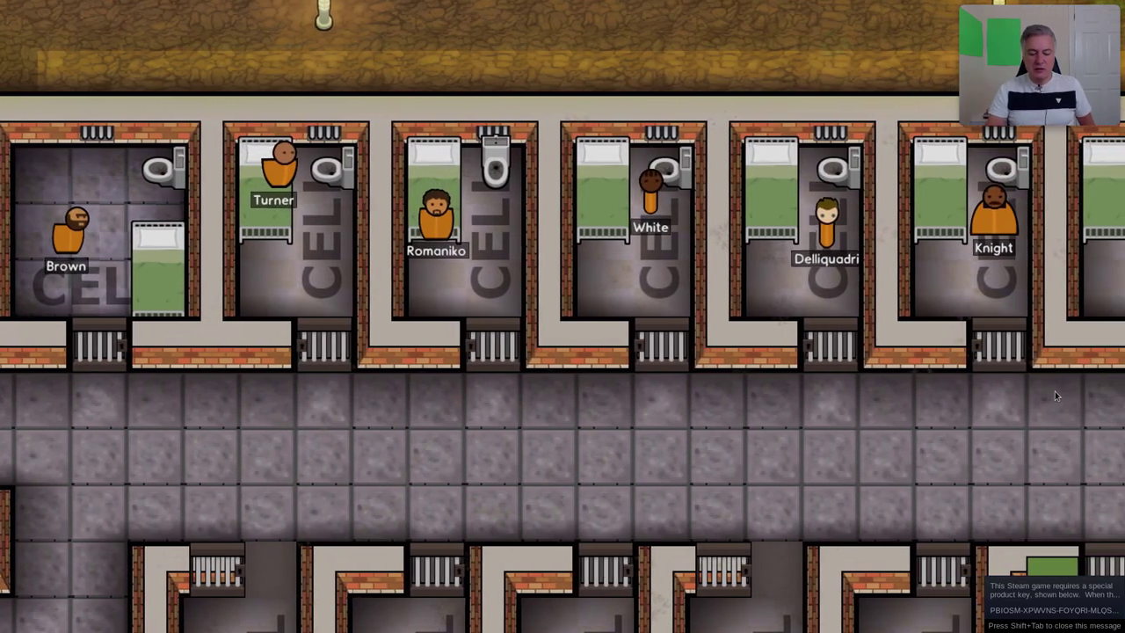
Skip the intro camera tour and click through the CEO's call to its end
{"action": "key", "text": "shift+Tab"}
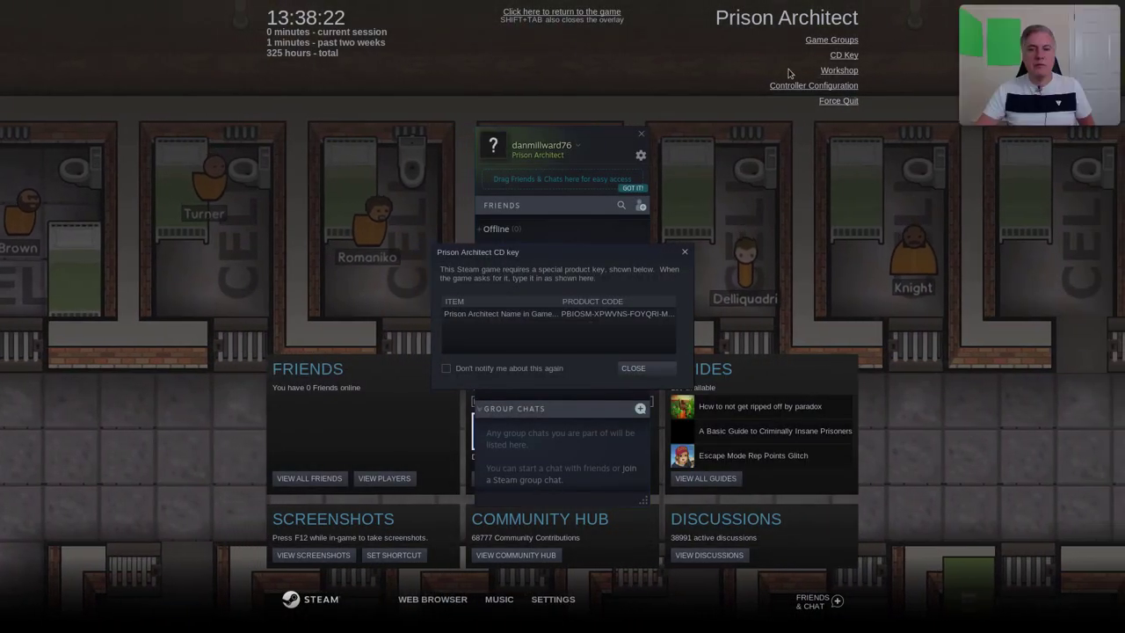
{"action": "key", "text": "shift+Tab"}
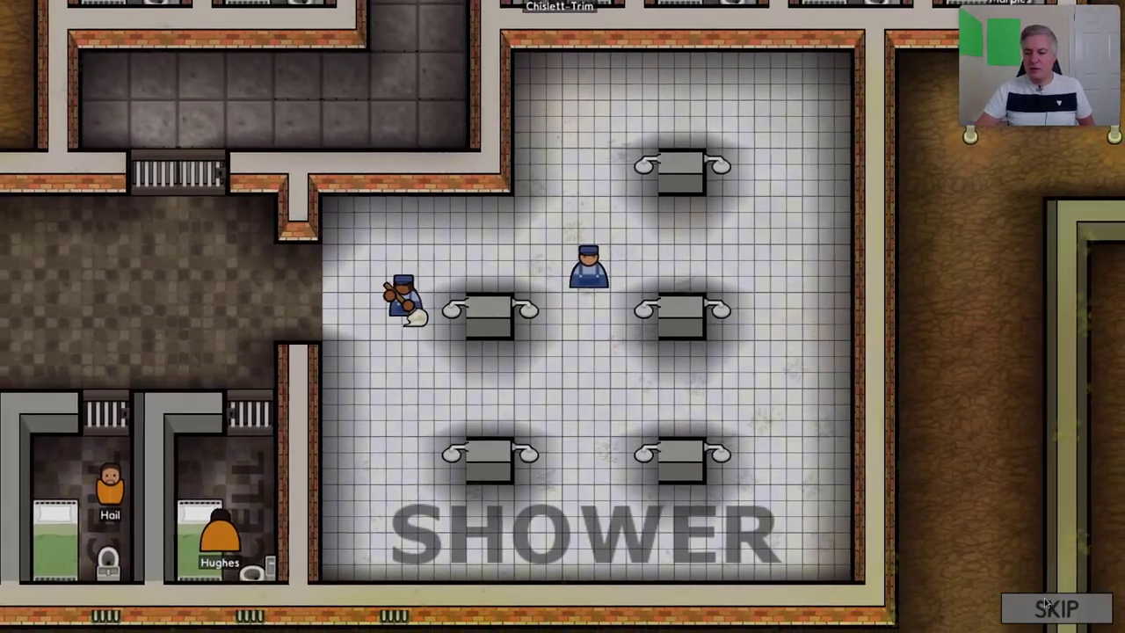
{"action": "left_click", "coordinate": [1046, 606]}
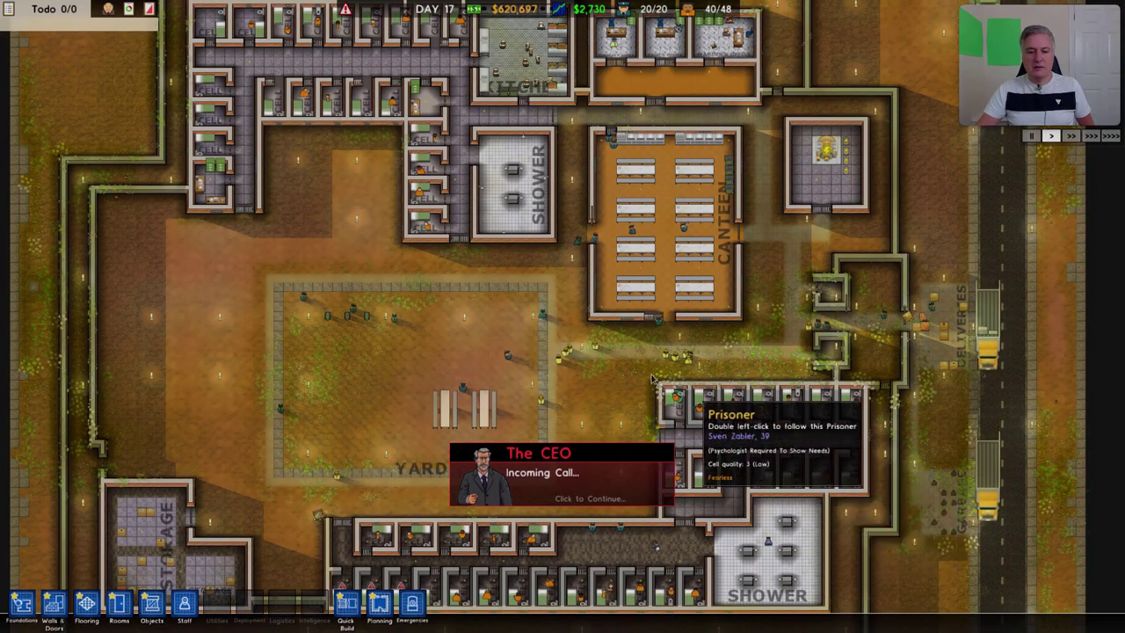
{"action": "left_click", "coordinate": [597, 504]}
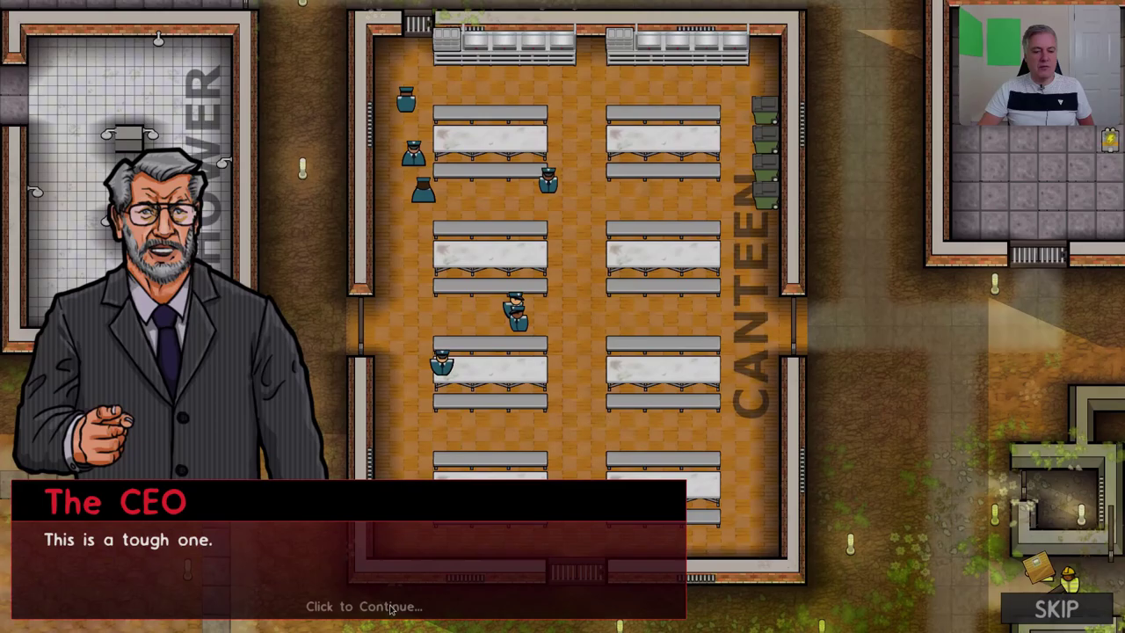
{"action": "left_click", "coordinate": [387, 563]}
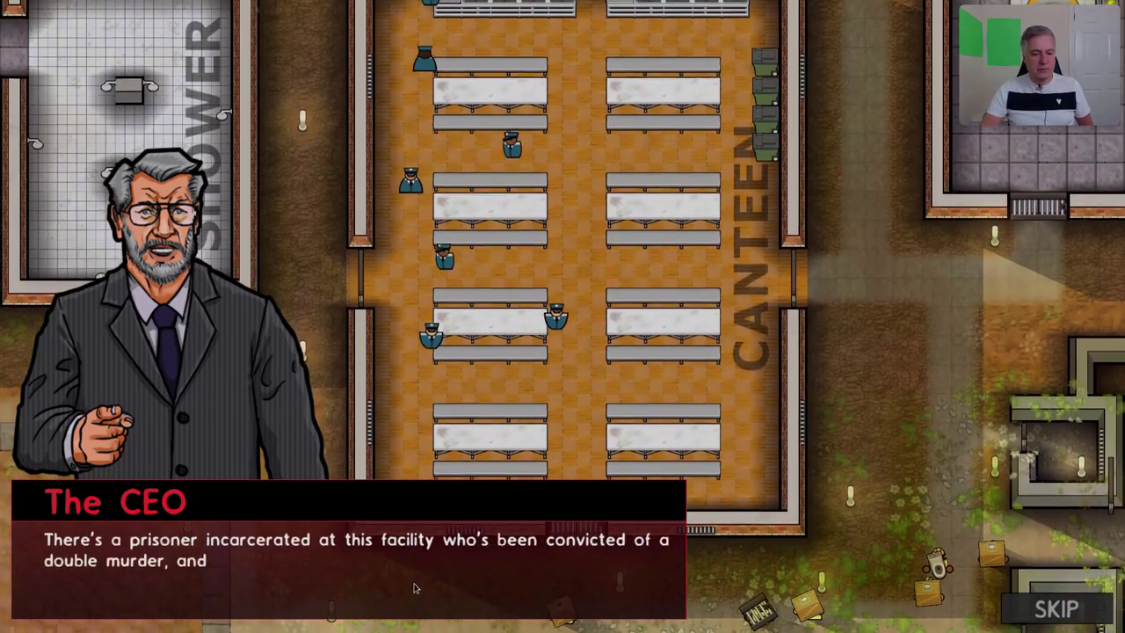
{"action": "left_click", "coordinate": [410, 586]}
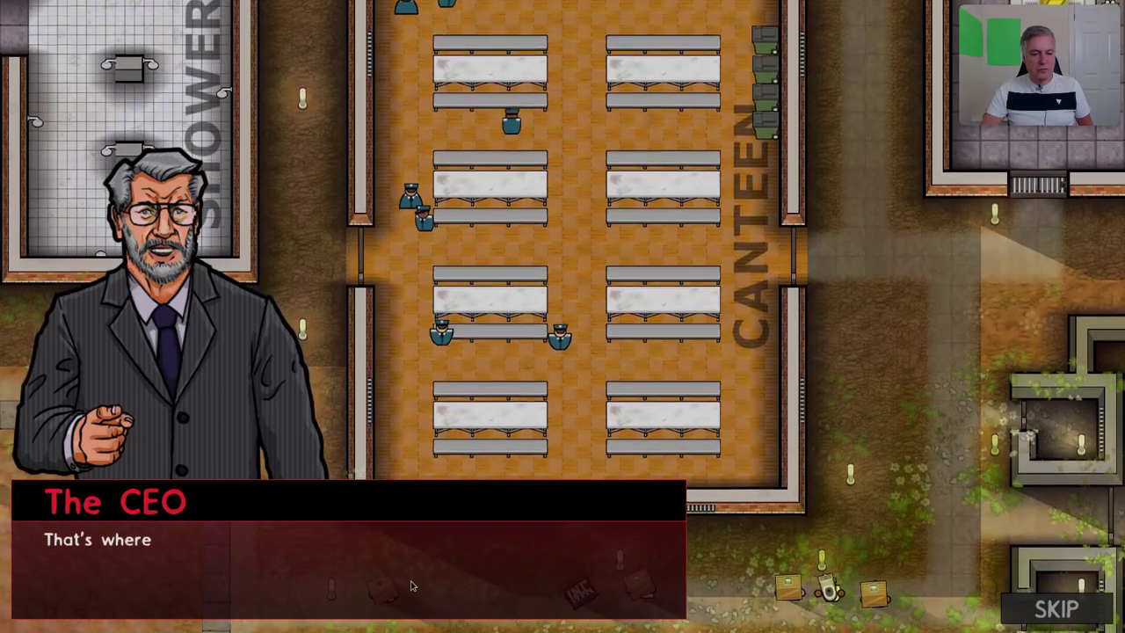
{"action": "left_click", "coordinate": [410, 586]}
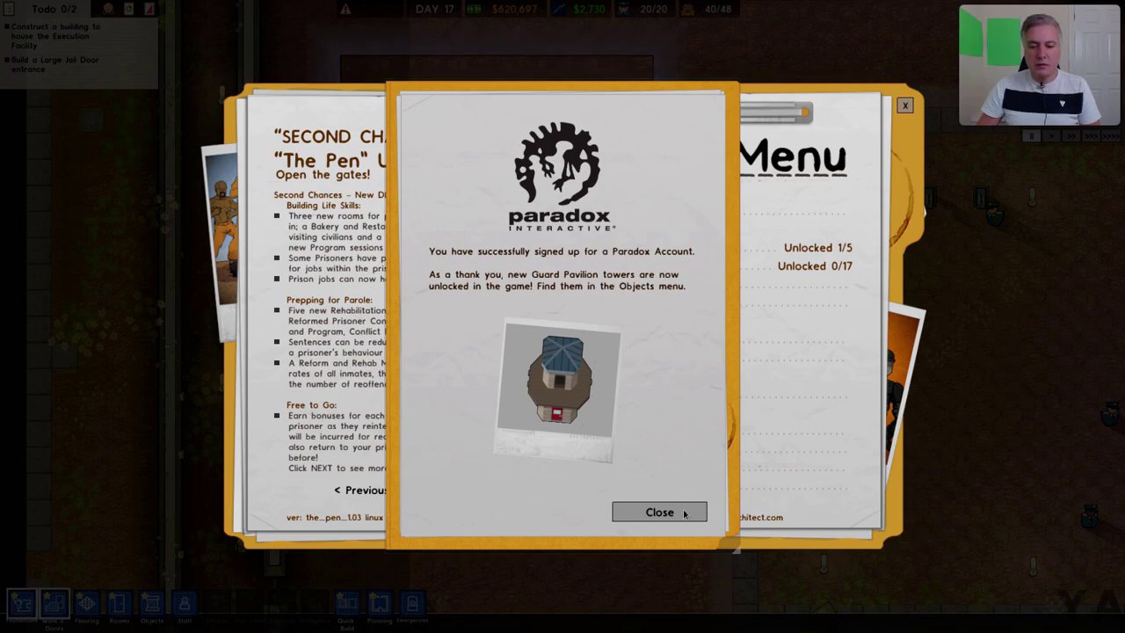
Dismiss the Paradox Account notice and create a new prison with the default settings
{"action": "left_click", "coordinate": [662, 511]}
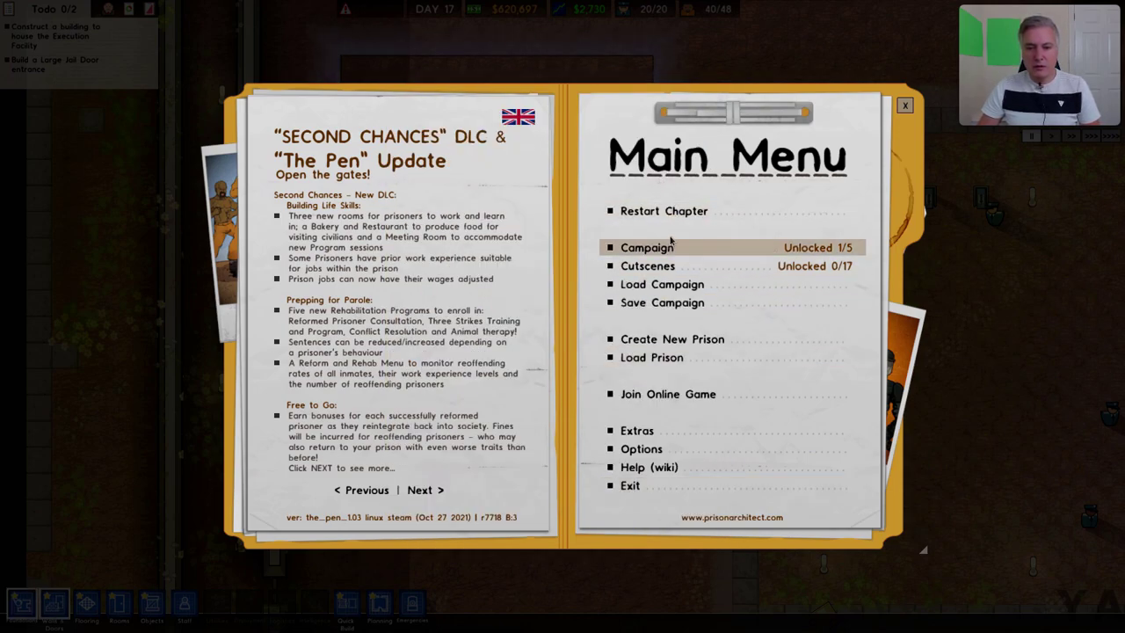
{"action": "left_click", "coordinate": [672, 339]}
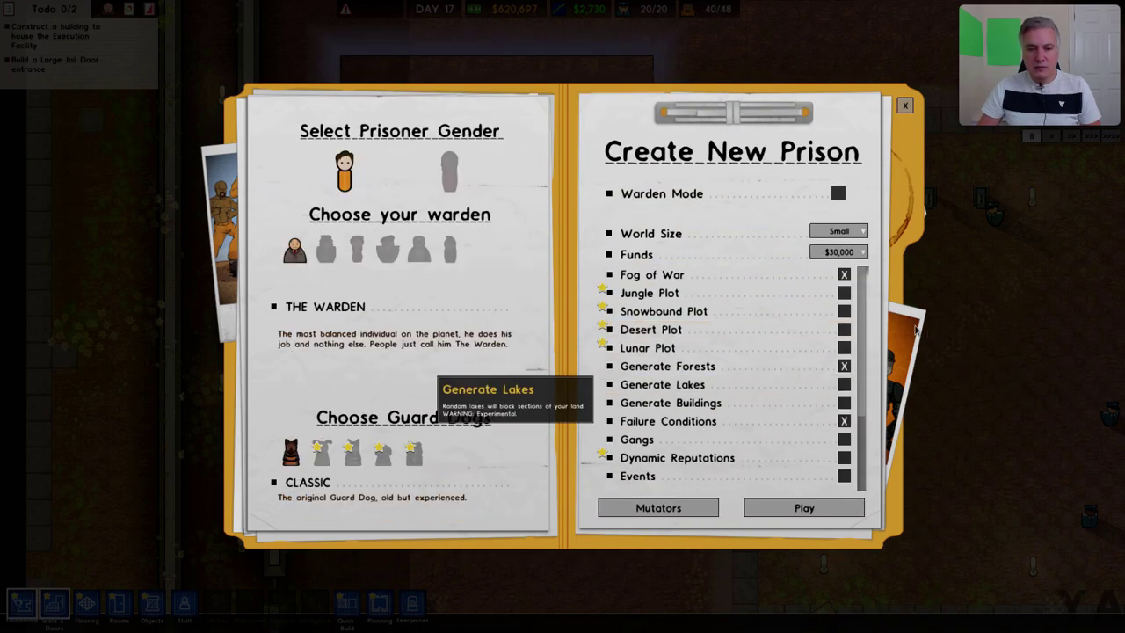
{"action": "left_click", "coordinate": [801, 509]}
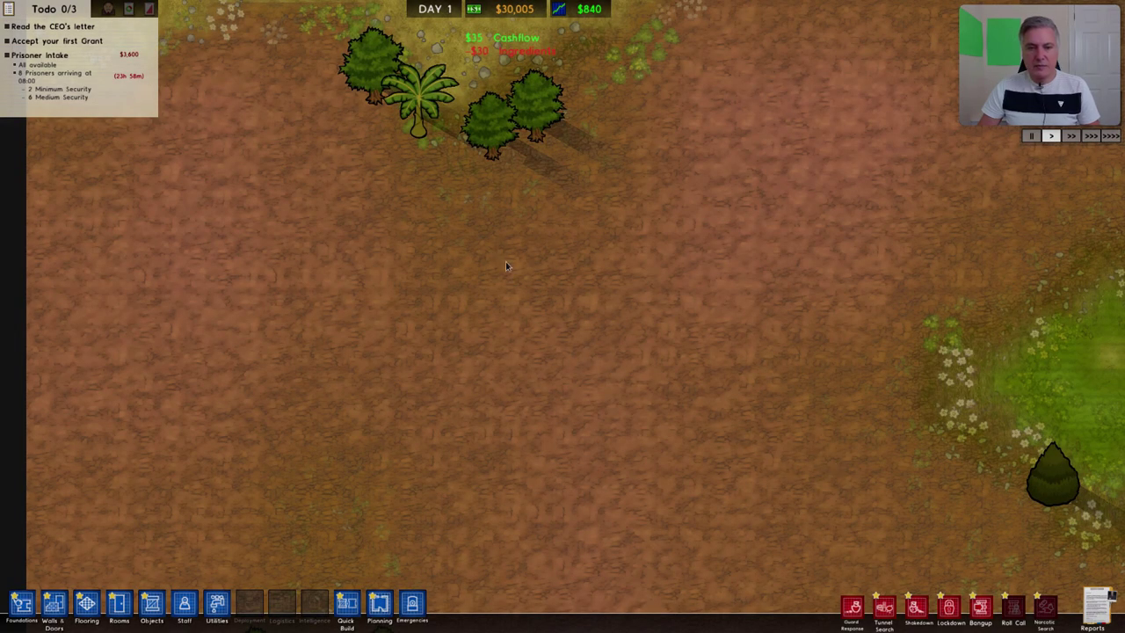
{"action": "scroll", "coordinate": [506, 266], "scroll_direction": "down", "scroll_amount": 5}
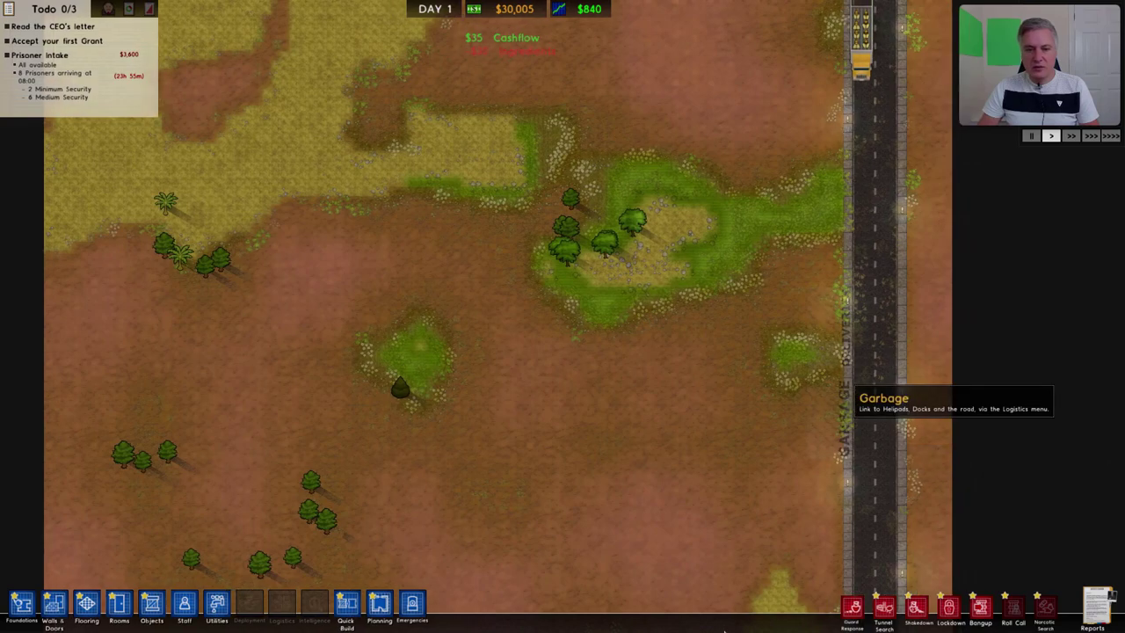
{"action": "mouse_move", "coordinate": [513, 12]}
{"action": "mouse_move", "coordinate": [2, 26]}
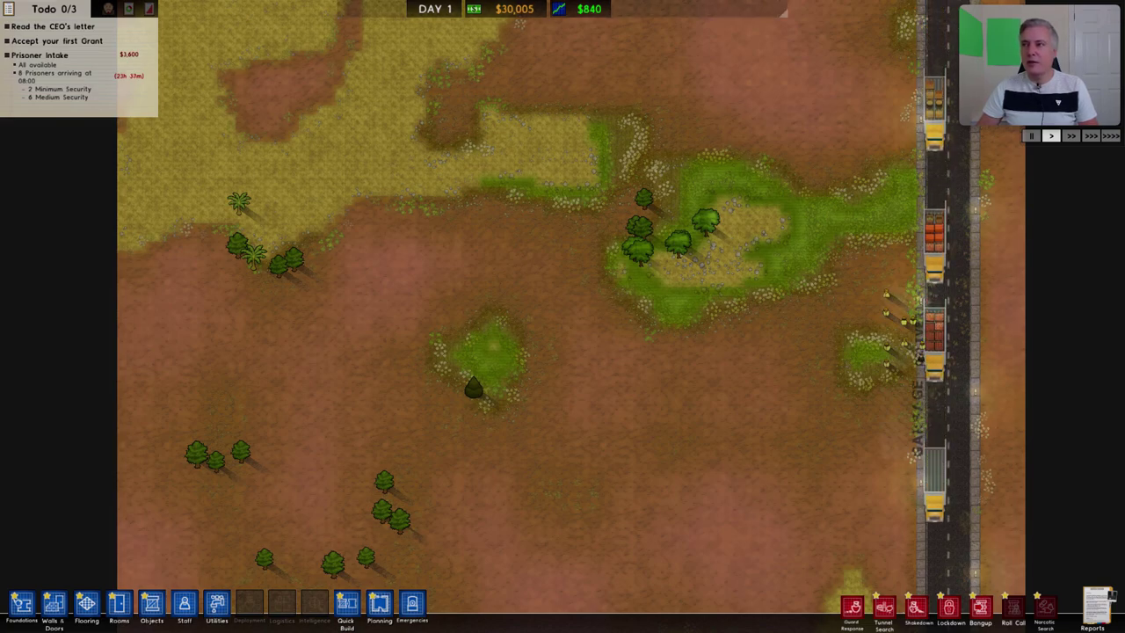
{"action": "left_click_drag", "start_coordinate": [501, 249], "coordinate": [483, 307]}
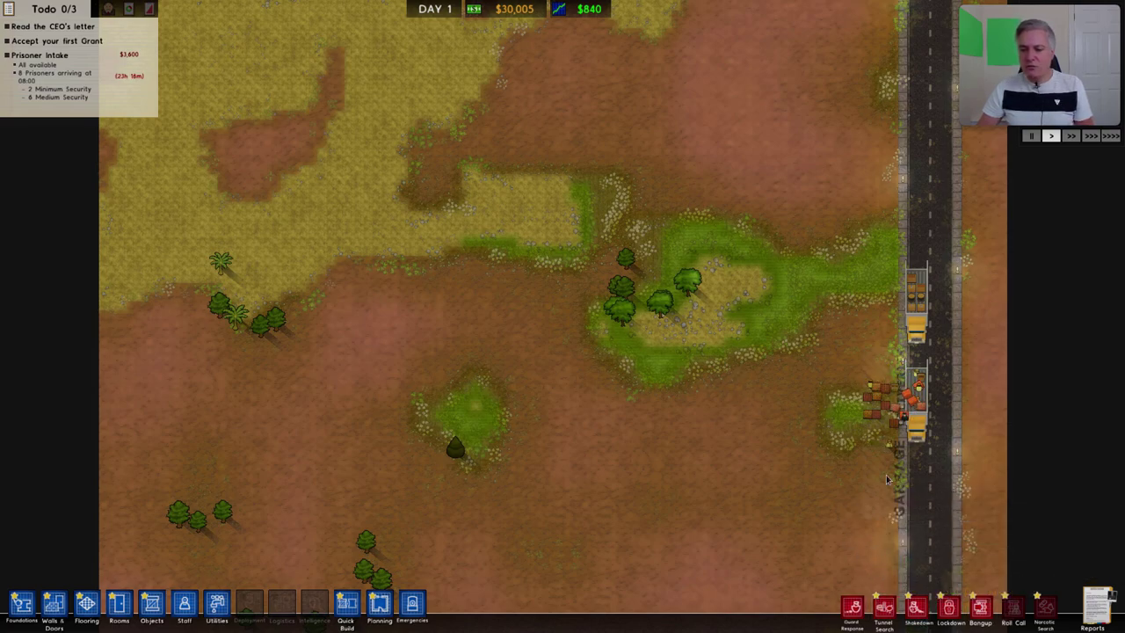
{"action": "key", "text": "a"}
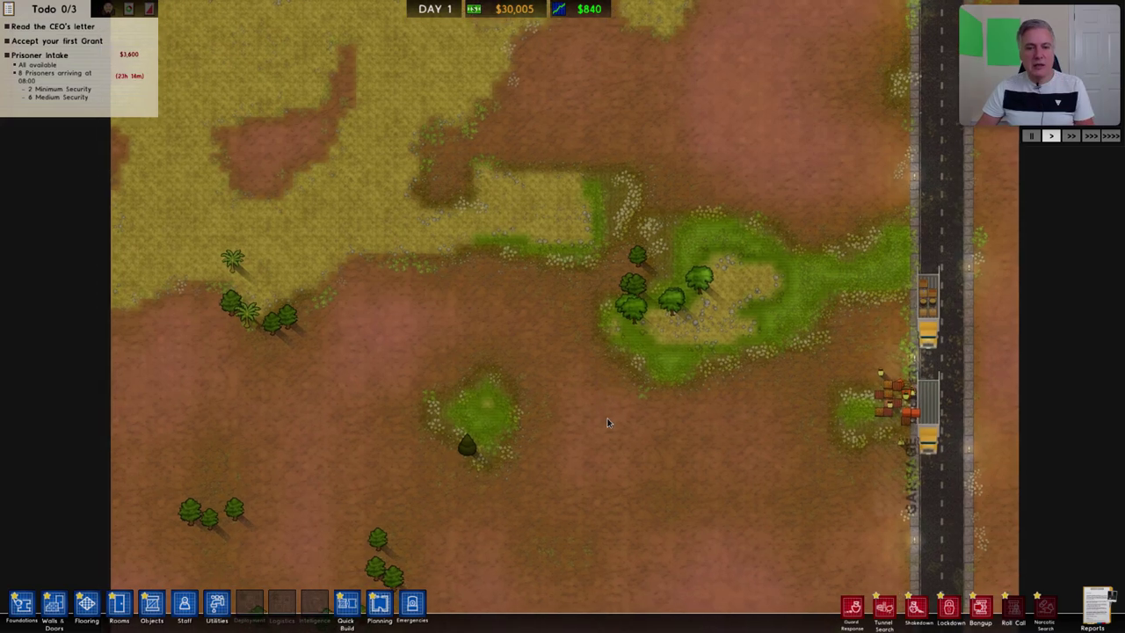
{"action": "scroll", "coordinate": [606, 423], "scroll_direction": "down", "scroll_amount": 3}
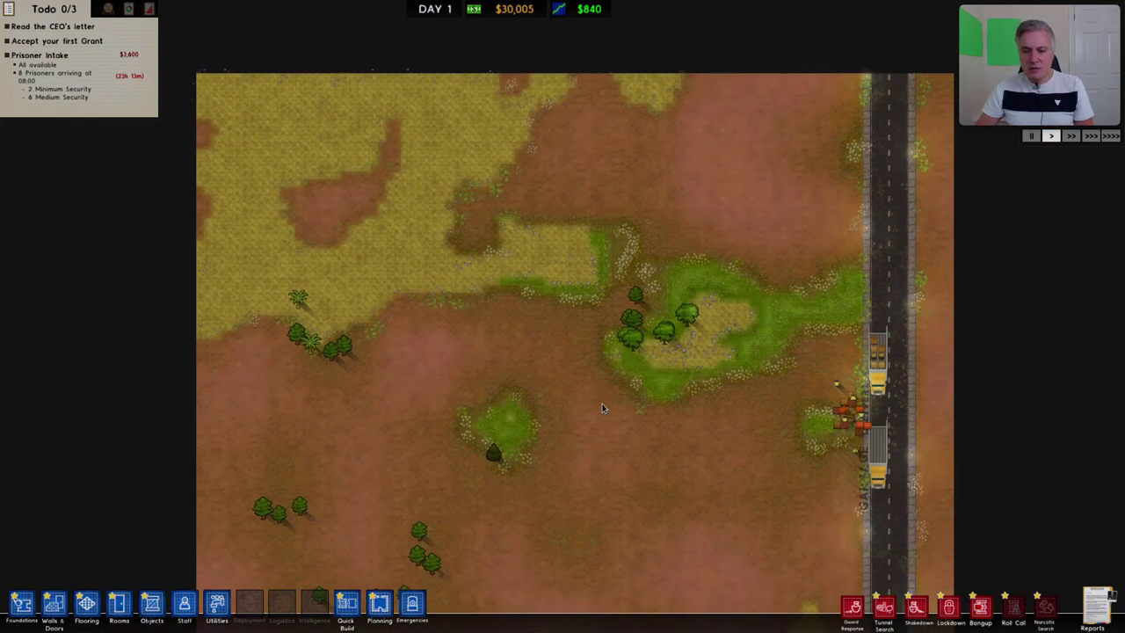
{"action": "left_click_drag", "start_coordinate": [661, 544], "coordinate": [615, 421]}
Lay out a 24m × 38m Building (Brick) frame beside the road
{"action": "left_click", "coordinate": [21, 603]}
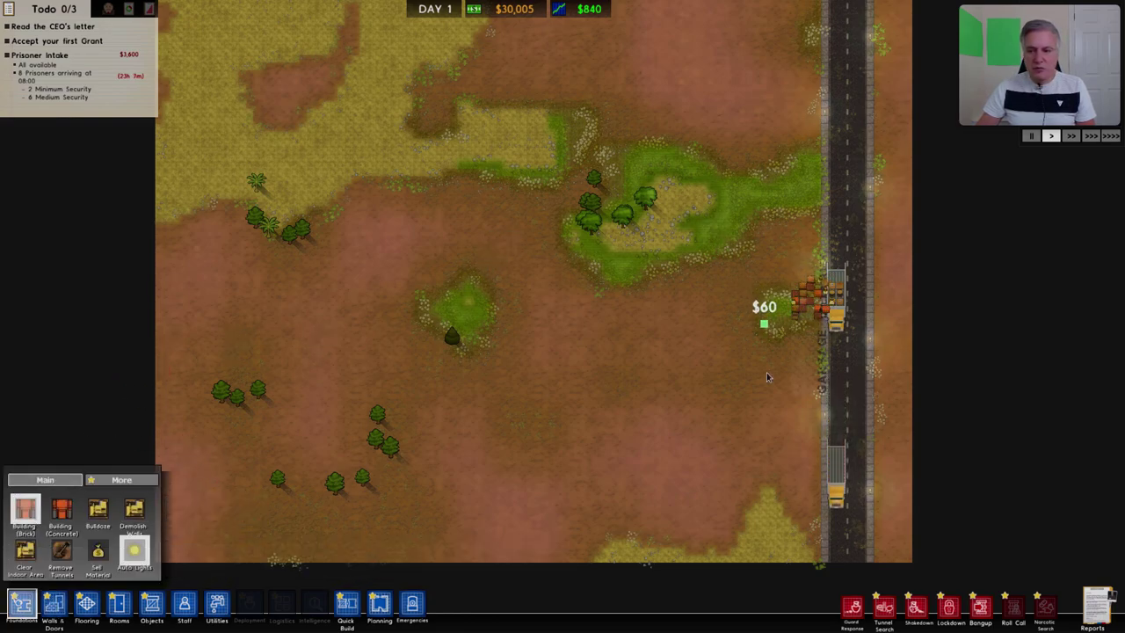
{"action": "left_click_drag", "start_coordinate": [723, 362], "coordinate": [580, 155]}
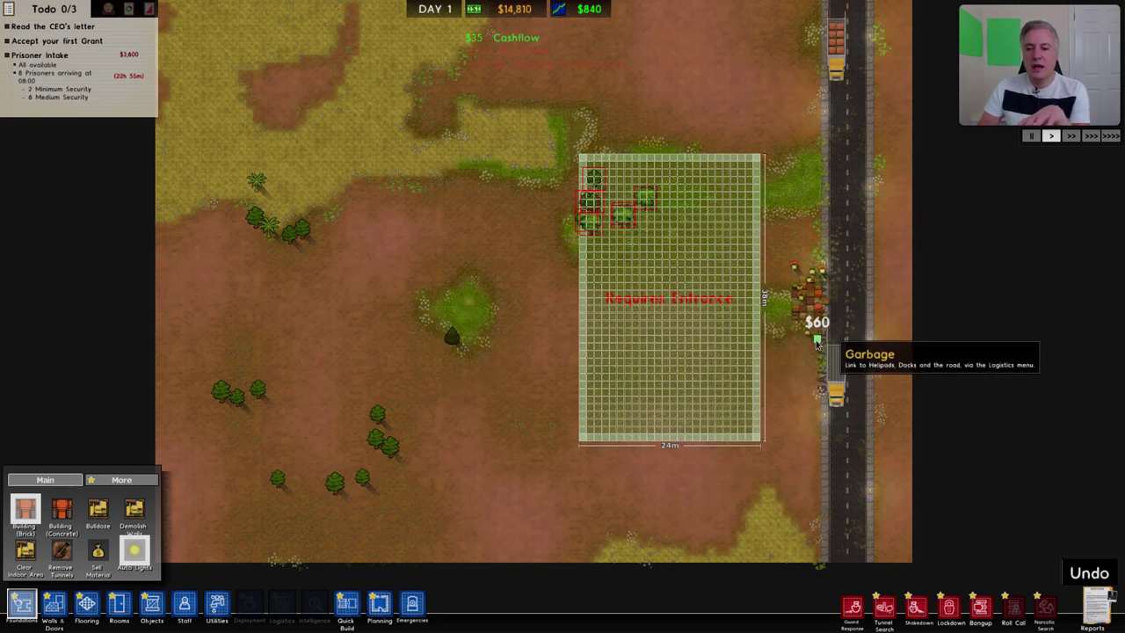
{"action": "scroll", "coordinate": [817, 344], "scroll_direction": "up", "scroll_amount": 3}
{"action": "scroll", "coordinate": [818, 345], "scroll_direction": "down", "scroll_amount": 3}
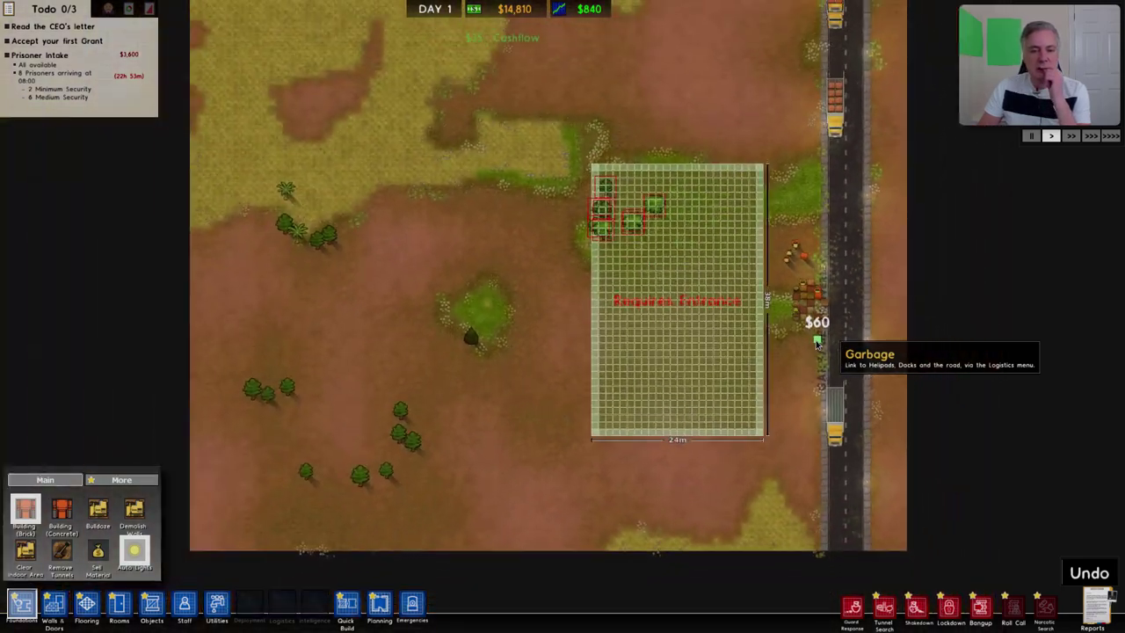
{"action": "scroll", "coordinate": [817, 344], "scroll_direction": "up", "scroll_amount": 3}
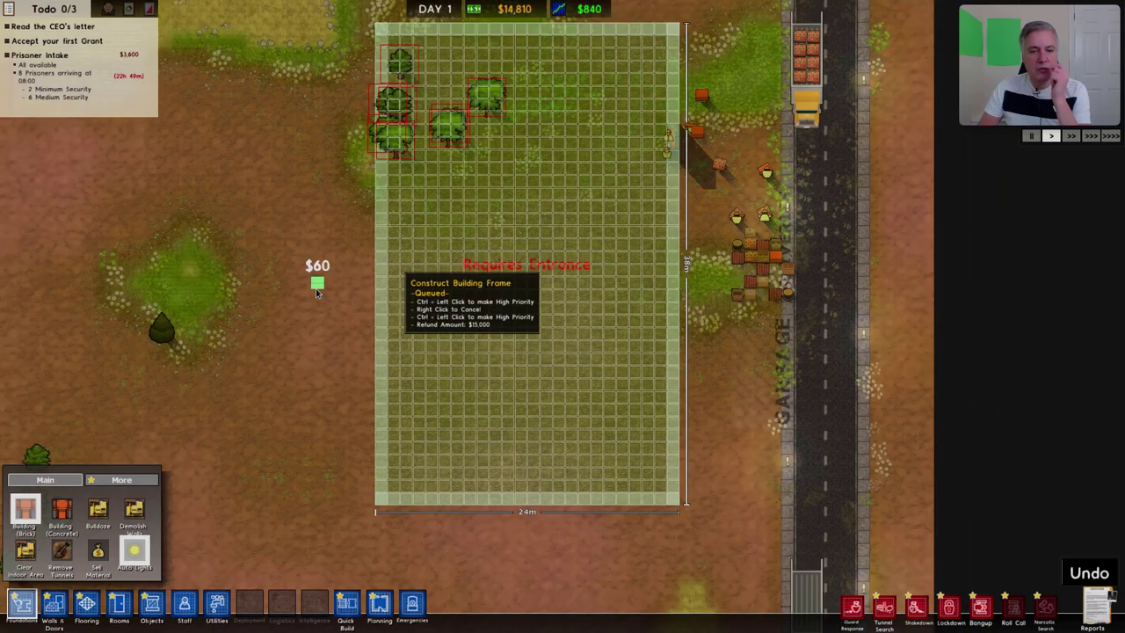
{"action": "scroll", "coordinate": [268, 307], "scroll_direction": "down", "scroll_amount": 3}
Pan around the planned building, then bring up the game's main menu
{"action": "left_click_drag", "start_coordinate": [254, 324], "coordinate": [496, 304]}
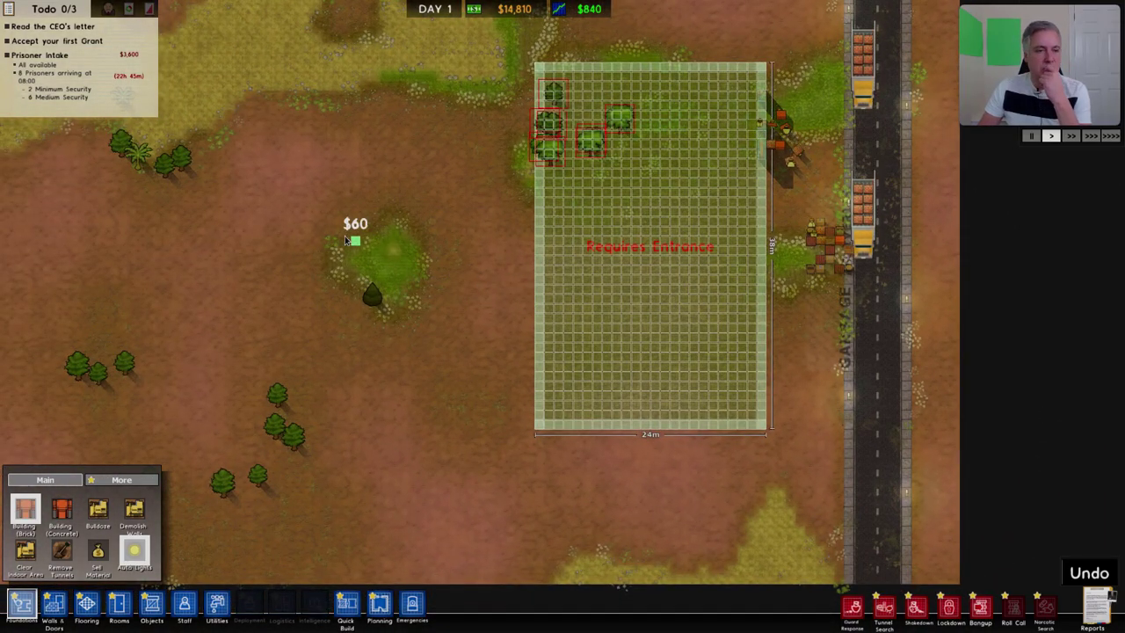
{"action": "mouse_move", "coordinate": [369, 250]}
{"action": "left_mouse_down"}
{"action": "mouse_move", "coordinate": [423, 247]}
{"action": "mouse_move", "coordinate": [467, 262]}
{"action": "mouse_move", "coordinate": [458, 270]}
{"action": "left_mouse_up"}
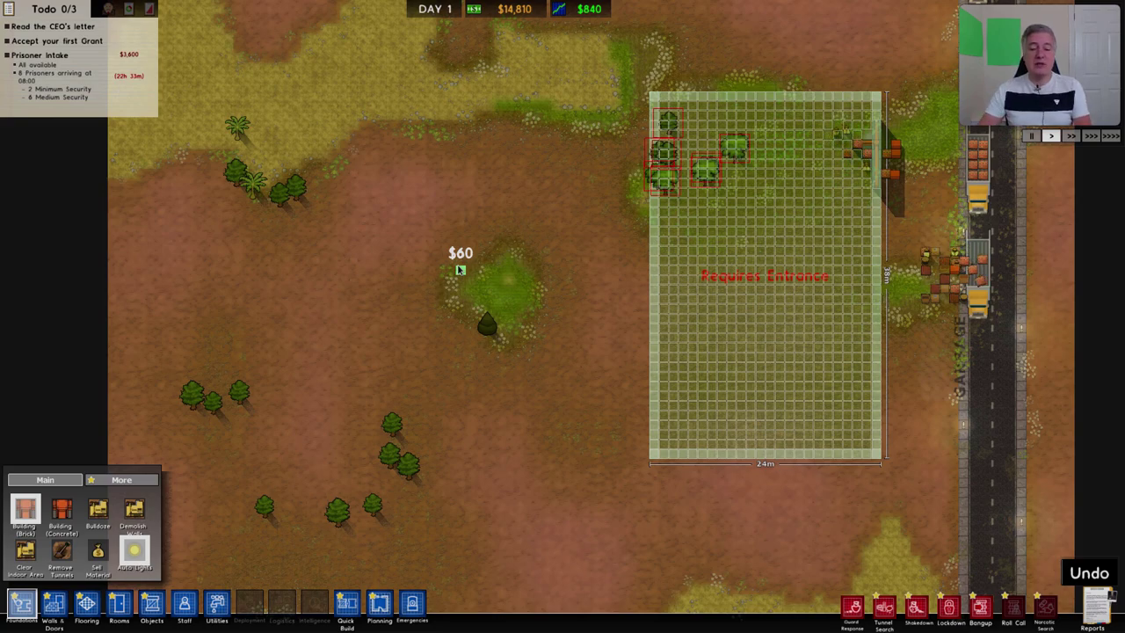
{"action": "key", "text": "Escape"}
{"action": "key", "text": "Escape"}
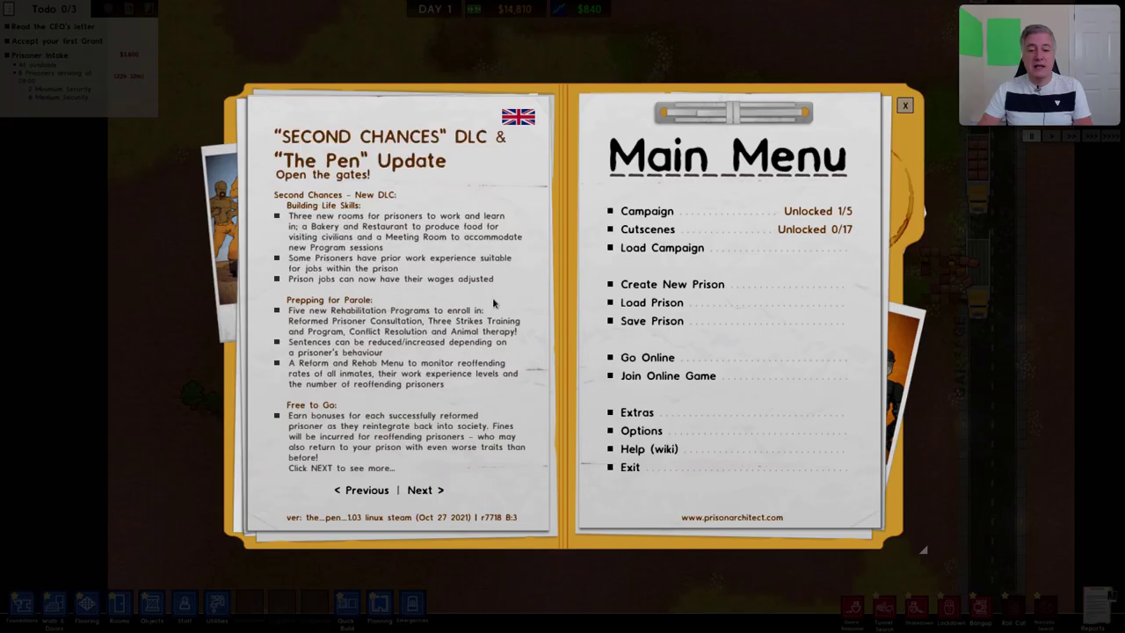
Exit Prison Architect and show the Windows-only Age of Empires II (2013) library page
{"action": "left_click", "coordinate": [630, 468]}
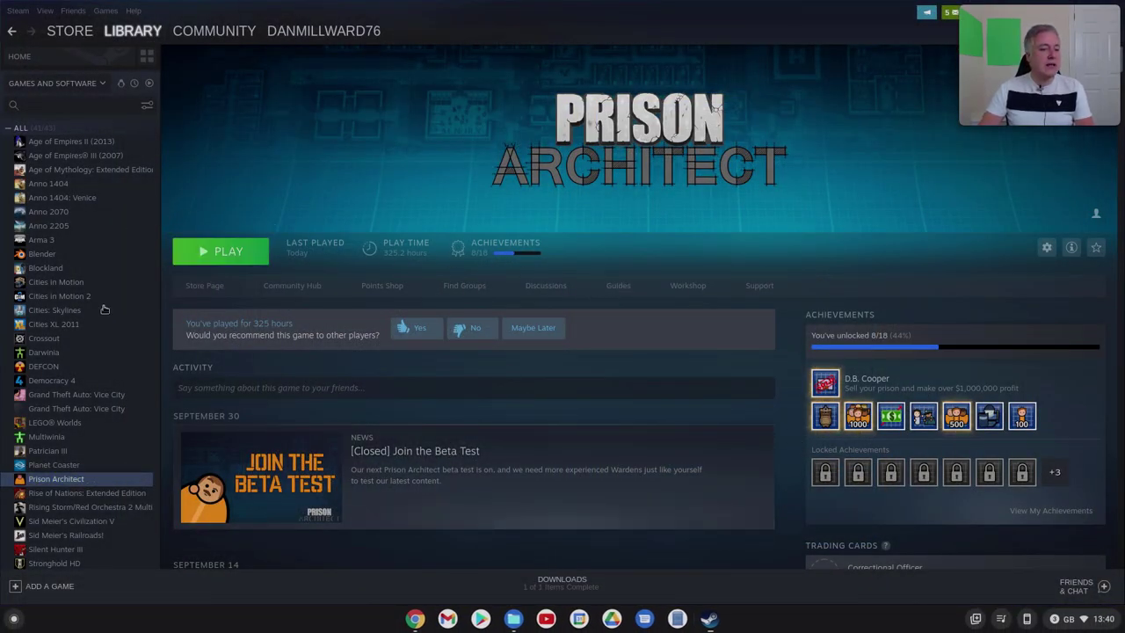
{"action": "left_click", "coordinate": [83, 142]}
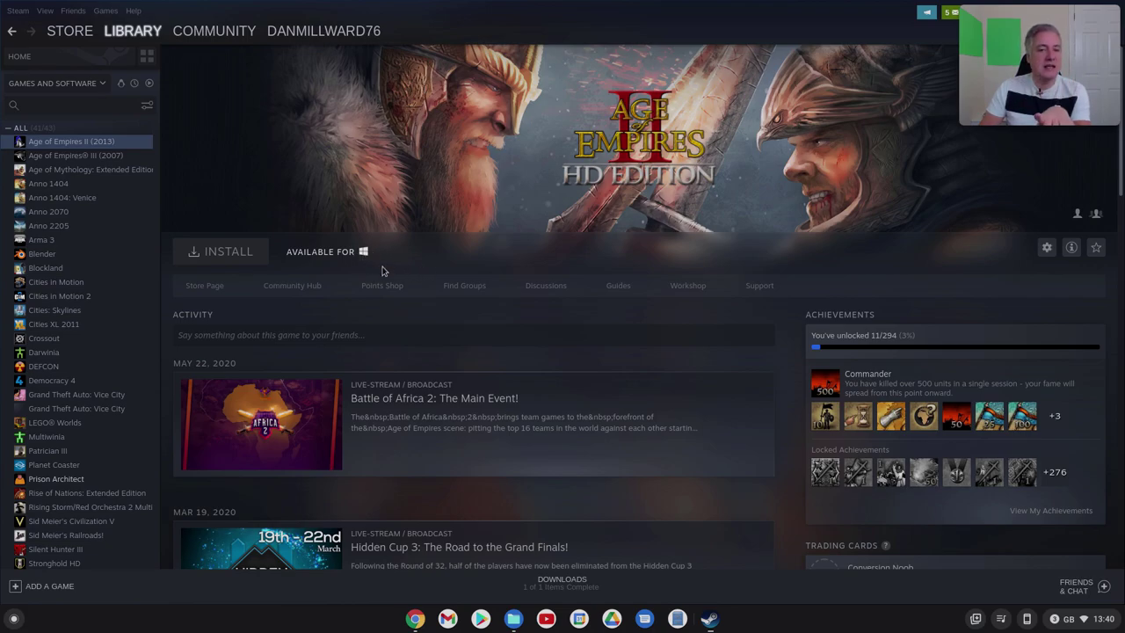
Browse Age of Empires III, Age of Mythology, Anno 1404, Venice, 2070 and 2205, ending on Tropico 4
{"action": "left_click", "coordinate": [79, 157]}
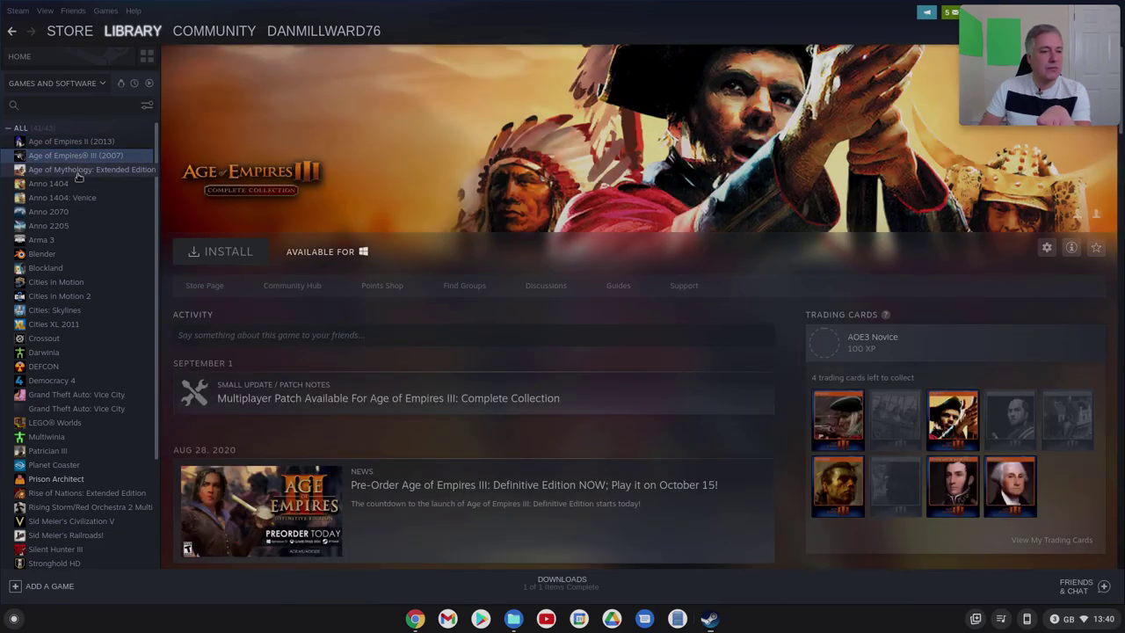
{"action": "left_click", "coordinate": [77, 172]}
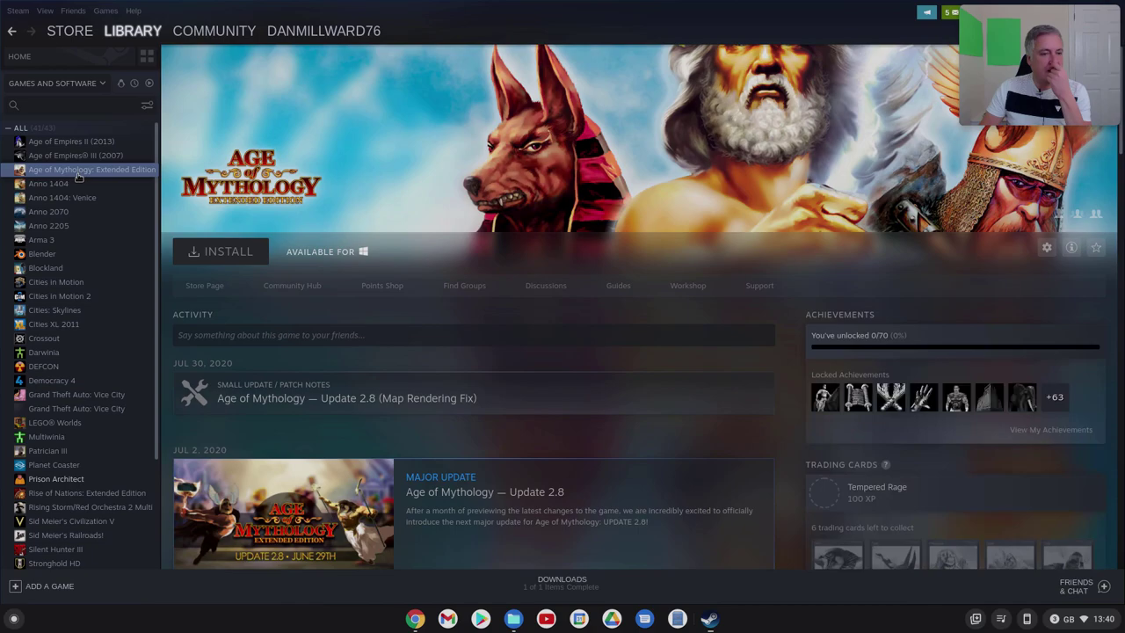
{"action": "left_click", "coordinate": [64, 185]}
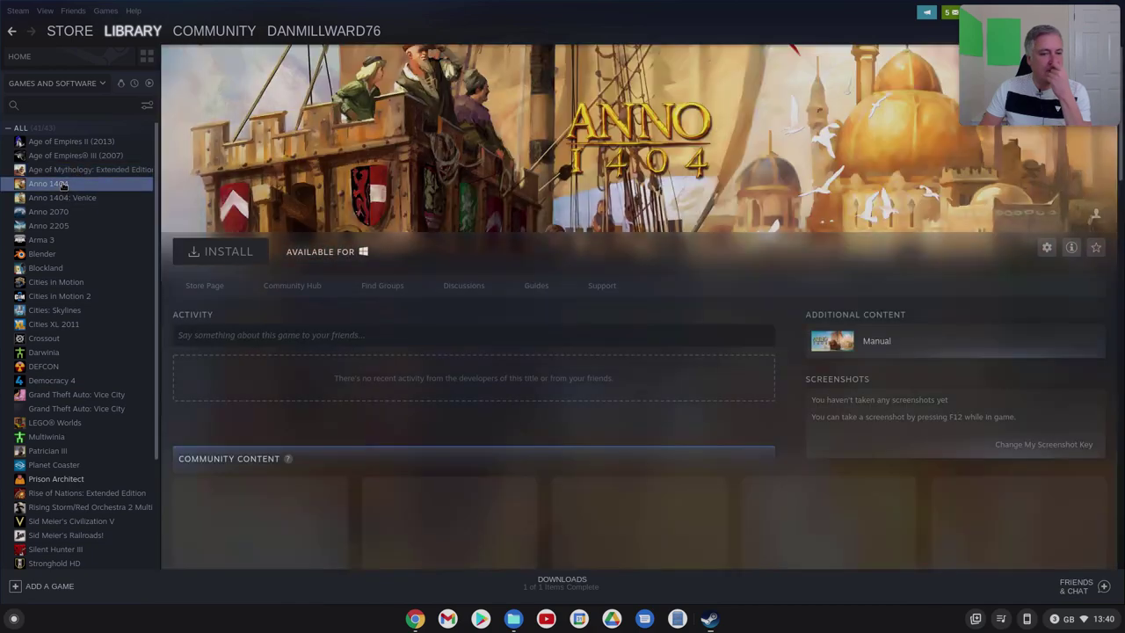
{"action": "left_click", "coordinate": [72, 199]}
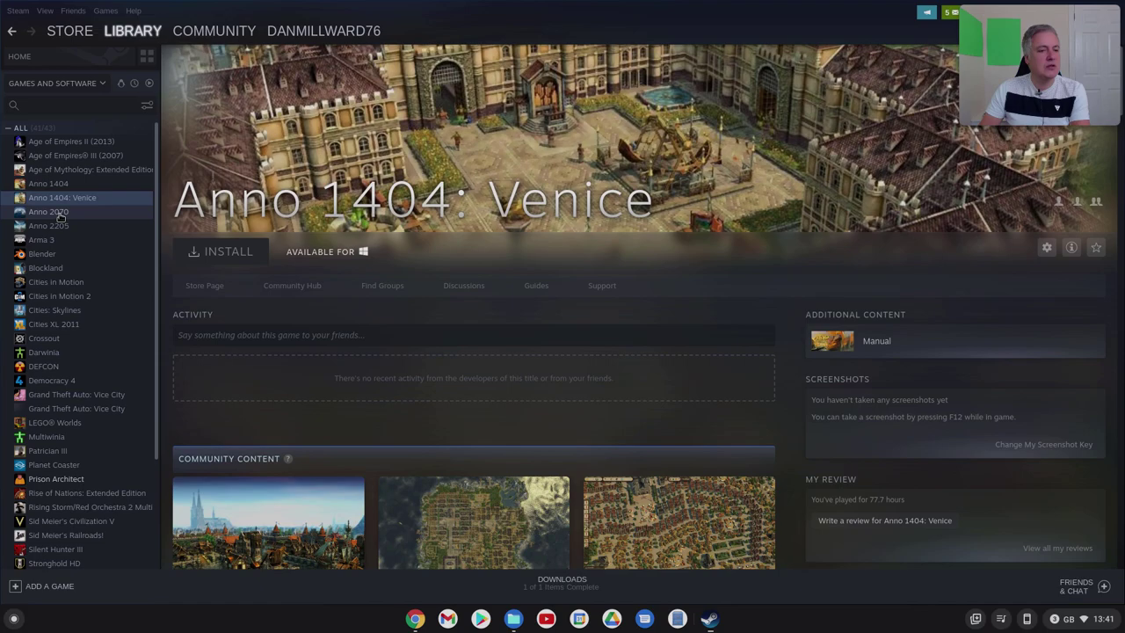
{"action": "left_click", "coordinate": [49, 211]}
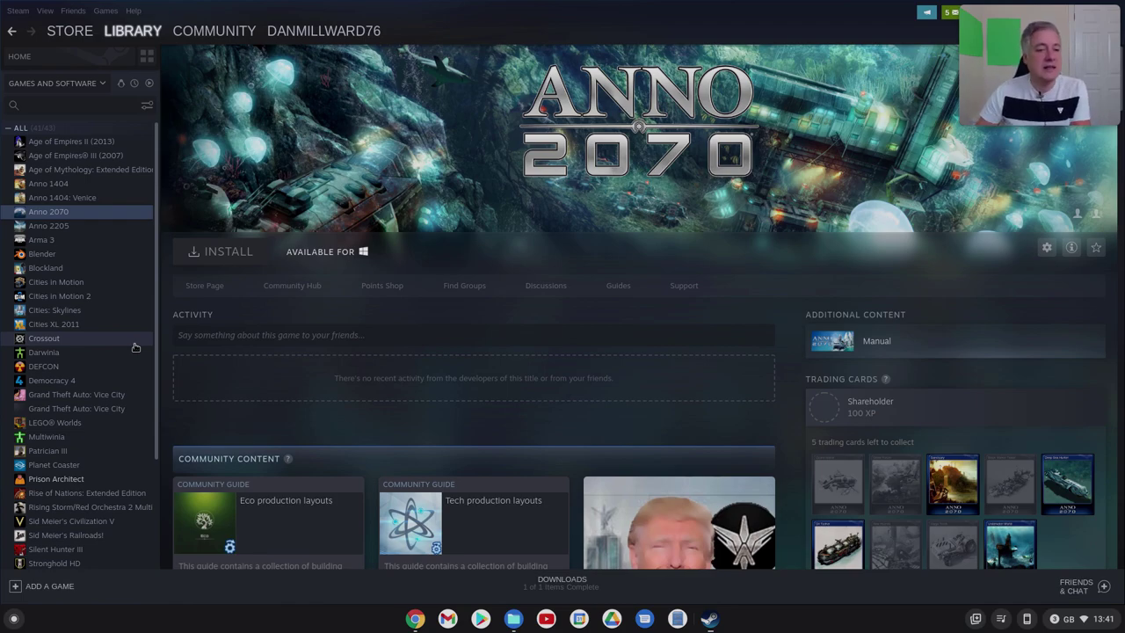
{"action": "left_click", "coordinate": [55, 226]}
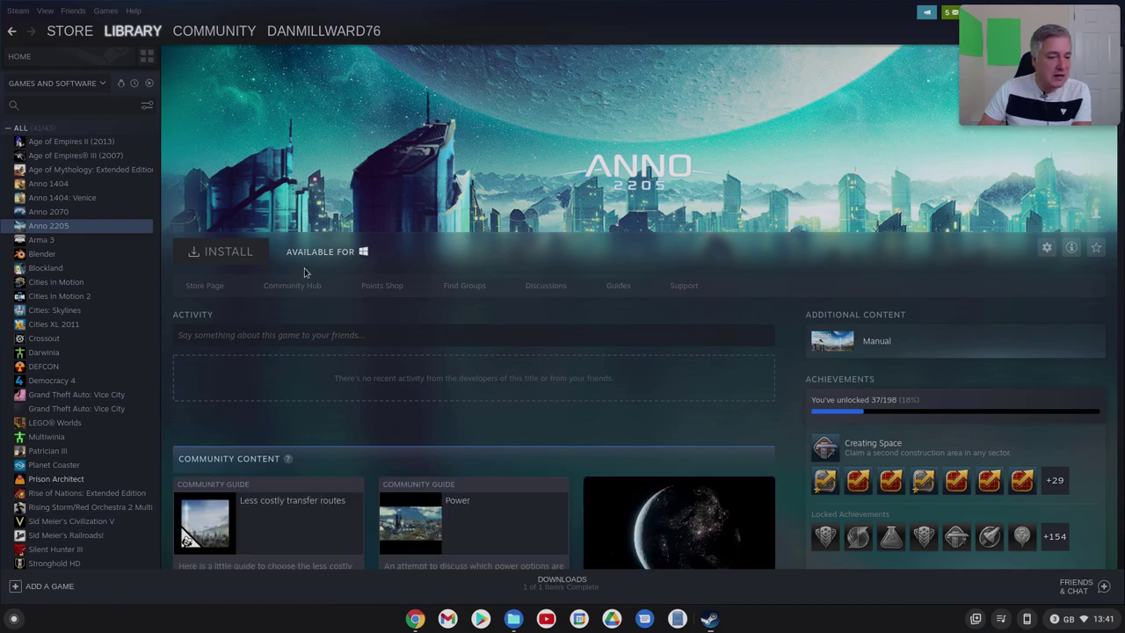
{"action": "scroll", "coordinate": [92, 251], "scroll_direction": "down", "scroll_amount": 3}
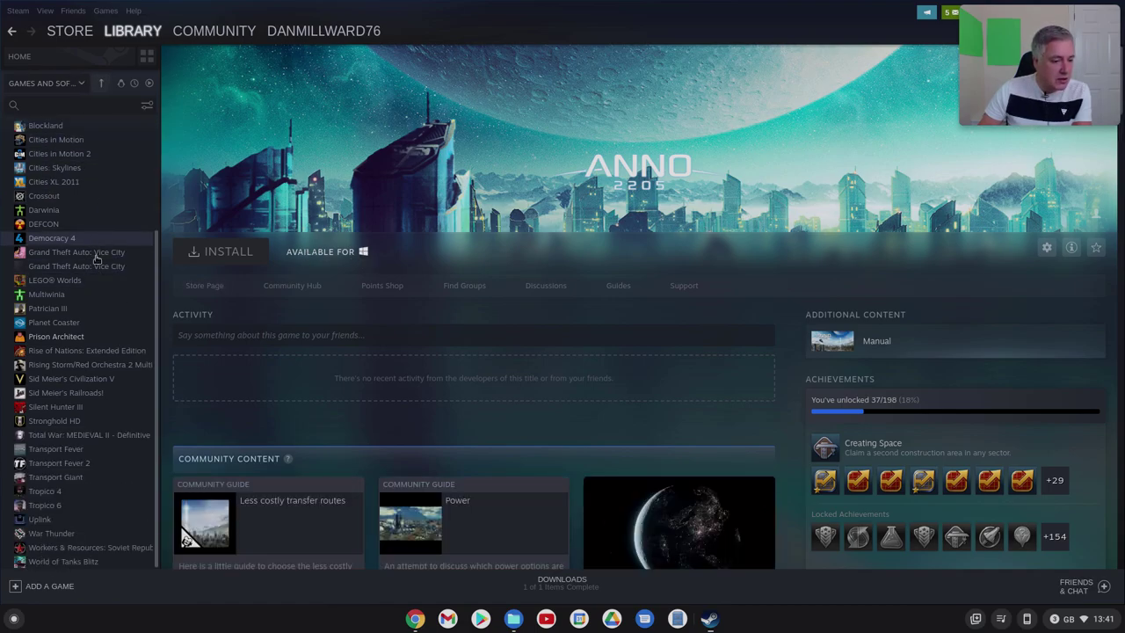
{"action": "left_click", "coordinate": [45, 492]}
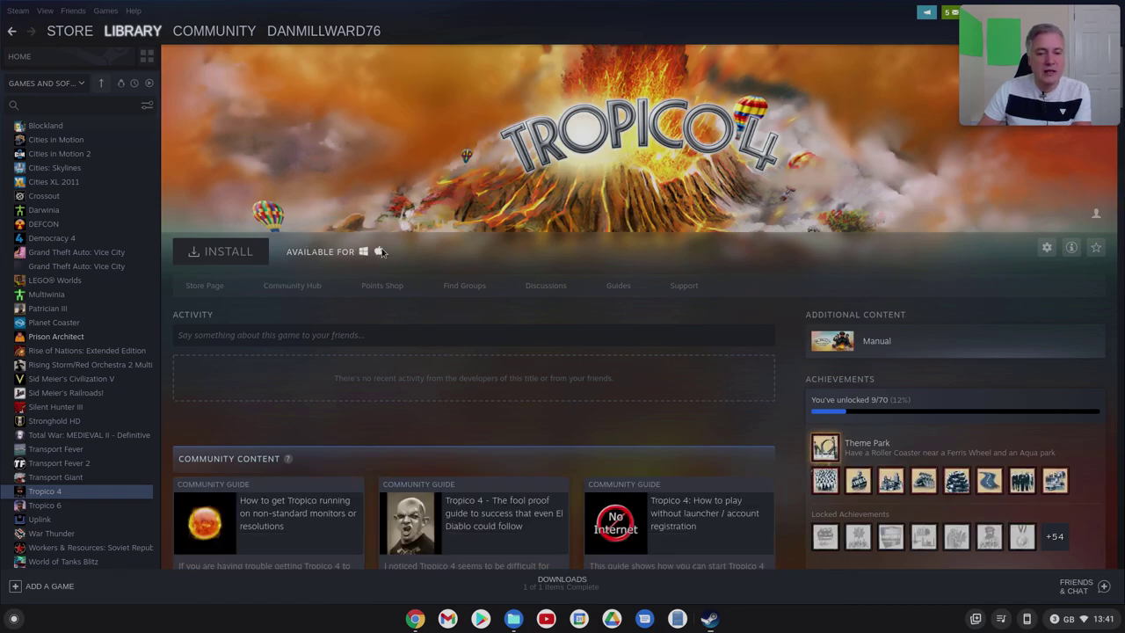
Show the installable Tropico 6 page with 5.4 hours played, then scroll the list to the top
{"action": "left_click", "coordinate": [44, 506]}
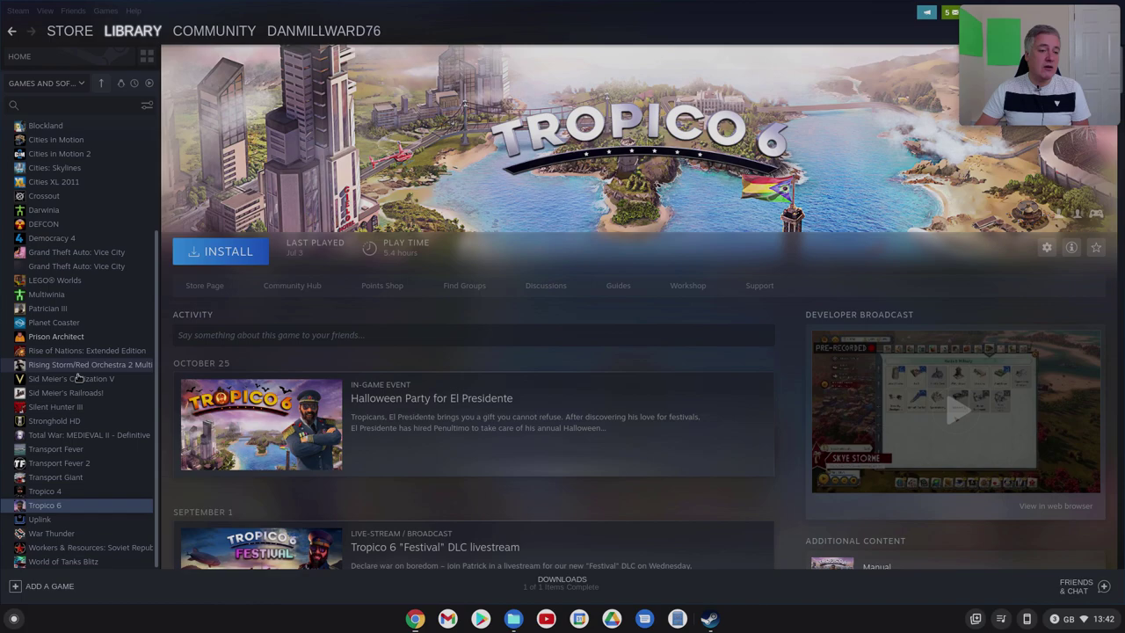
{"action": "scroll", "coordinate": [88, 427], "scroll_direction": "up", "scroll_amount": 3}
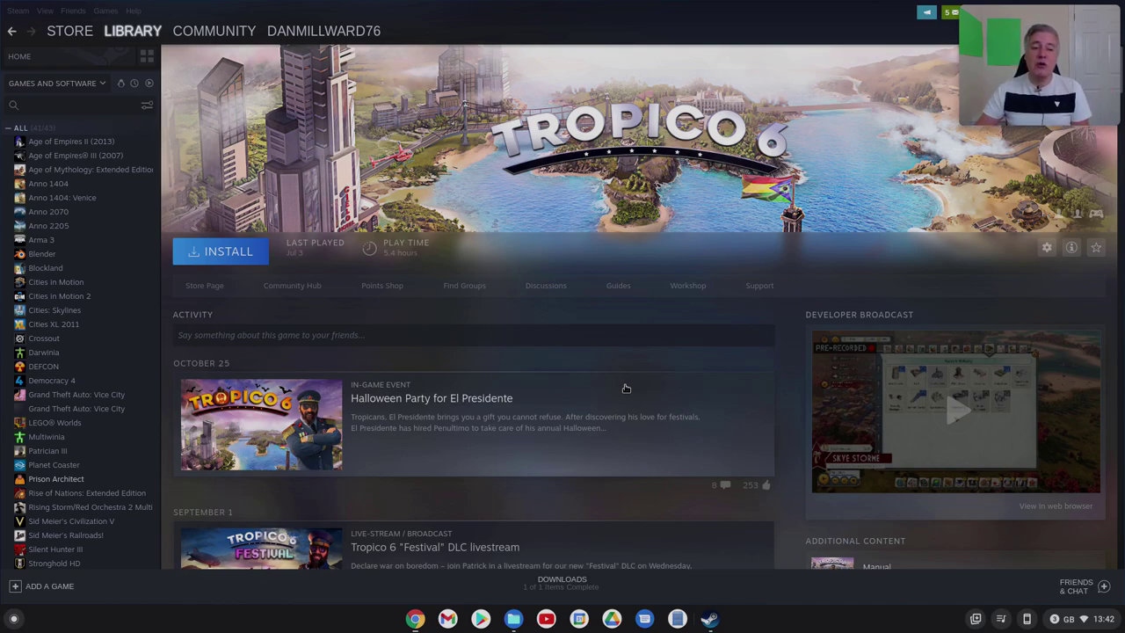
Show the installable Cities: Skylines page with 124.8 hours played
{"action": "left_click", "coordinate": [54, 309]}
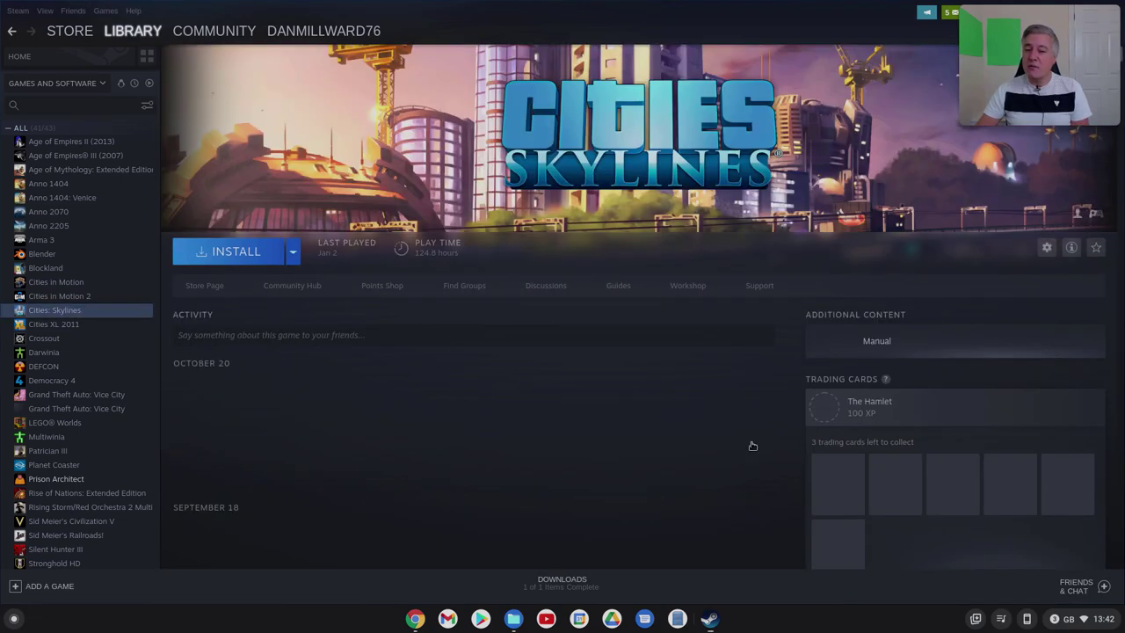